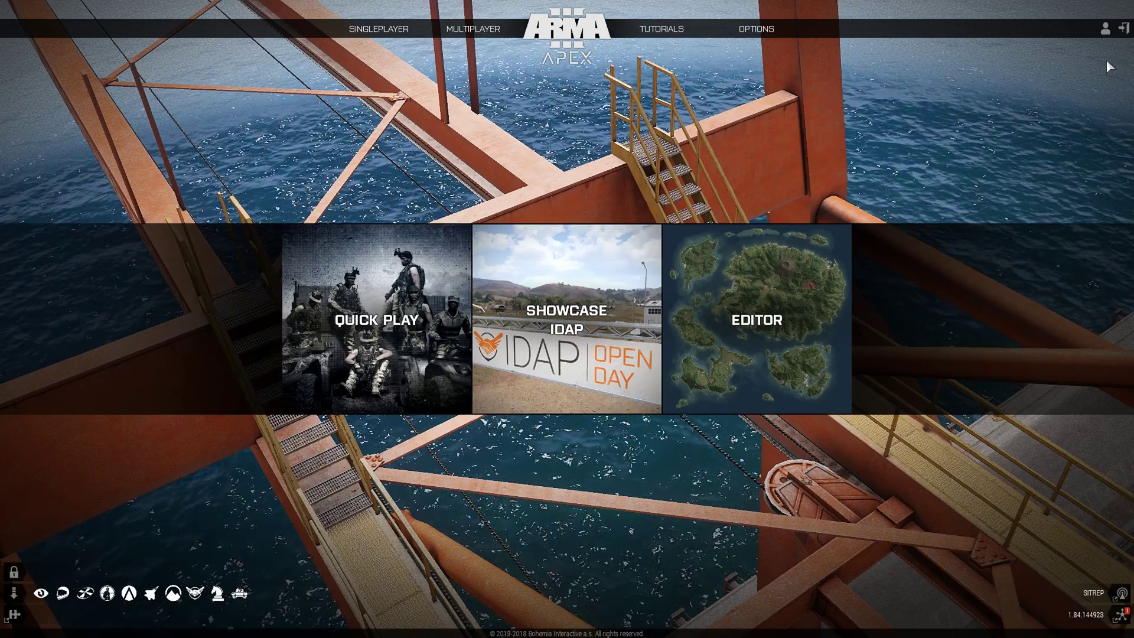
# View the list of Arma 3 player profiles, then dismiss it without changes.
pyautogui.moveTo(1102, 28)
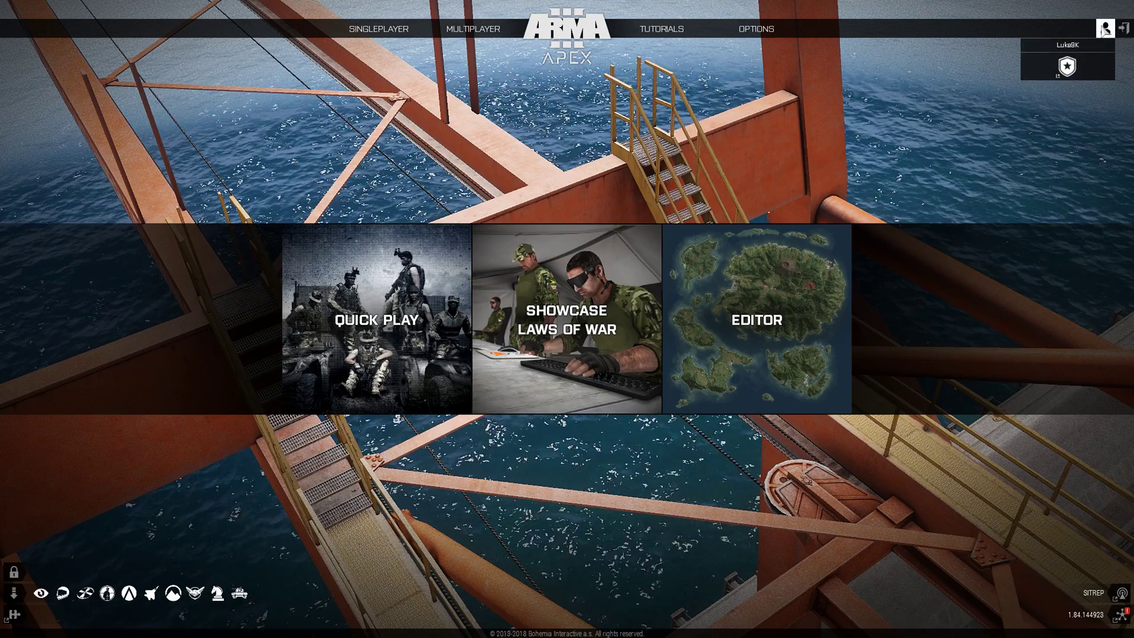
pyautogui.click(1105, 28)
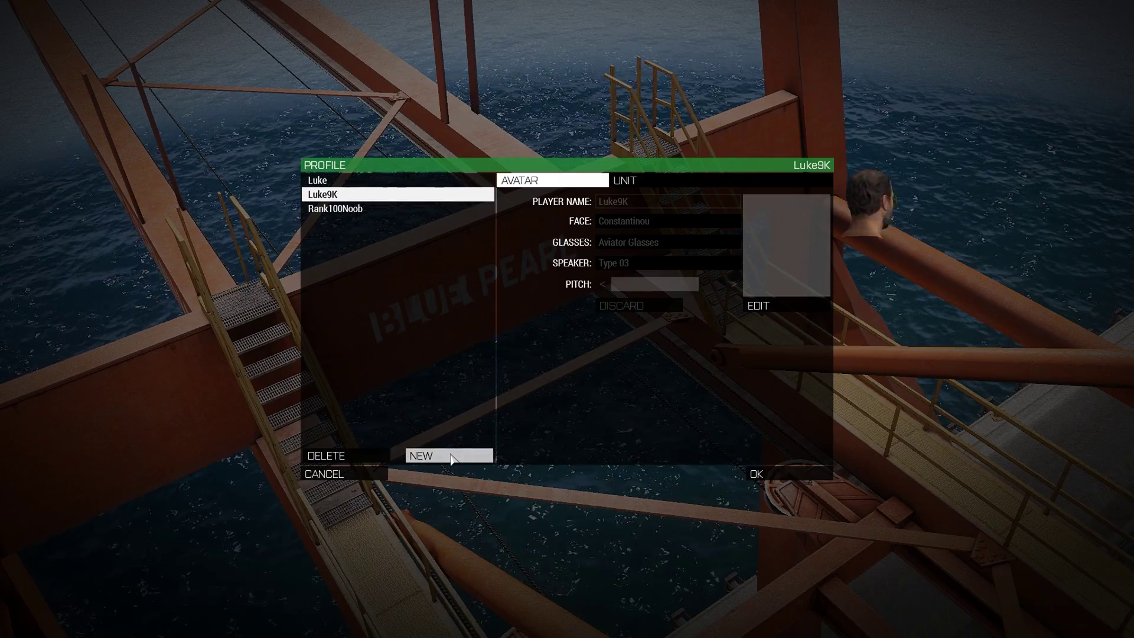
pyautogui.press('Escape')
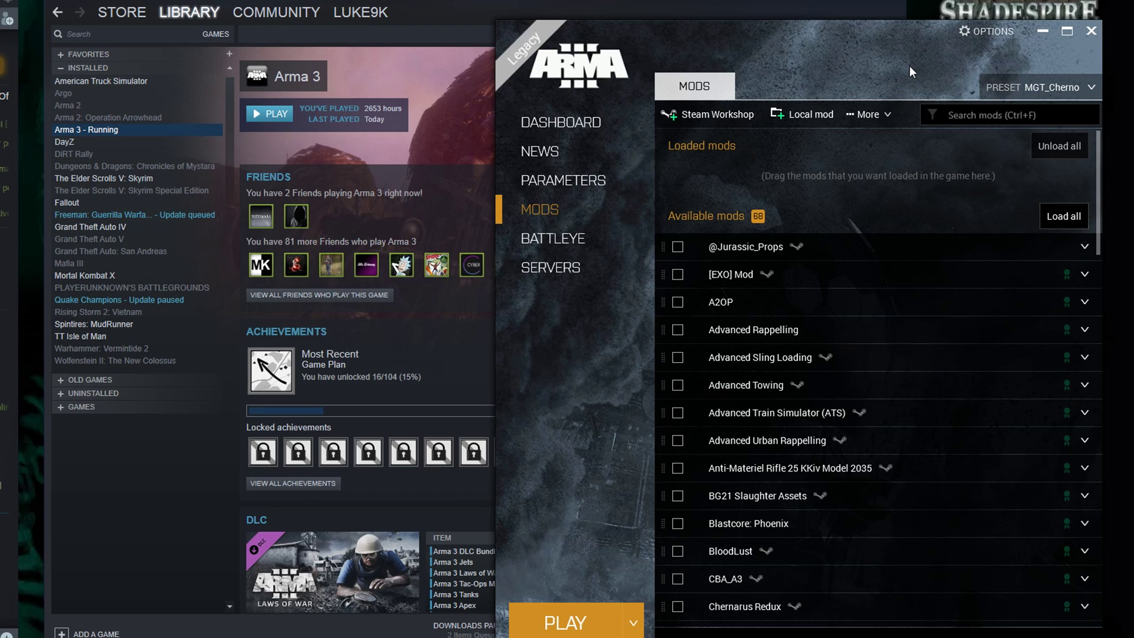
# Close the Arma 3 Launcher window.
pyautogui.click(1091, 31)
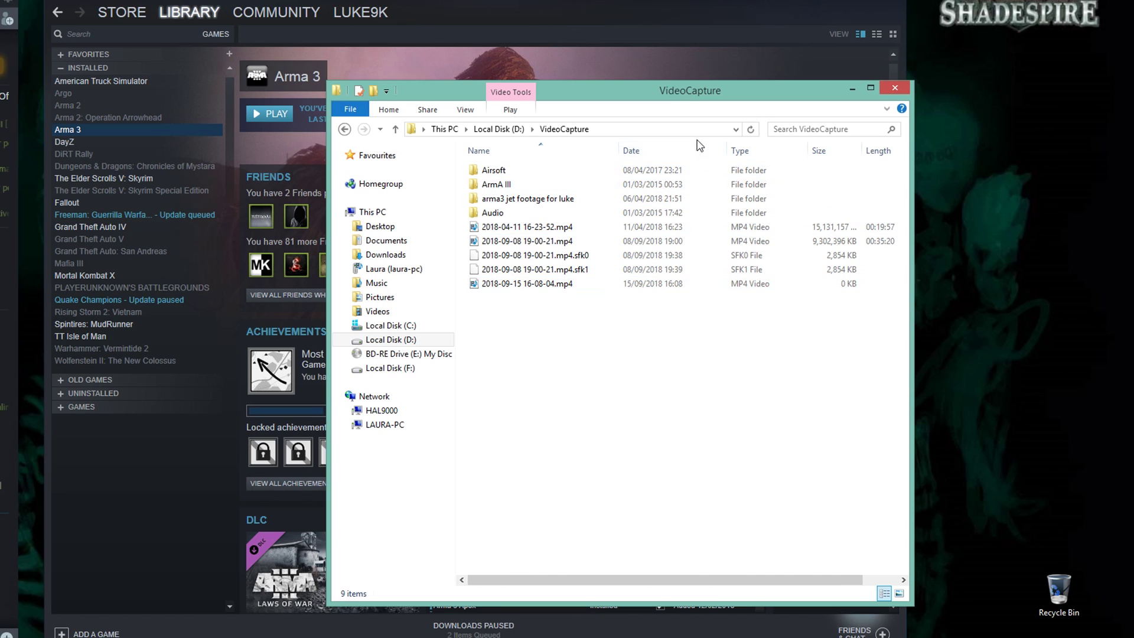
# Maximize Explorer and browse C:\Users\your user folder\Documents to reach the Arma 3 folders.
pyautogui.doubleClick(731, 94)
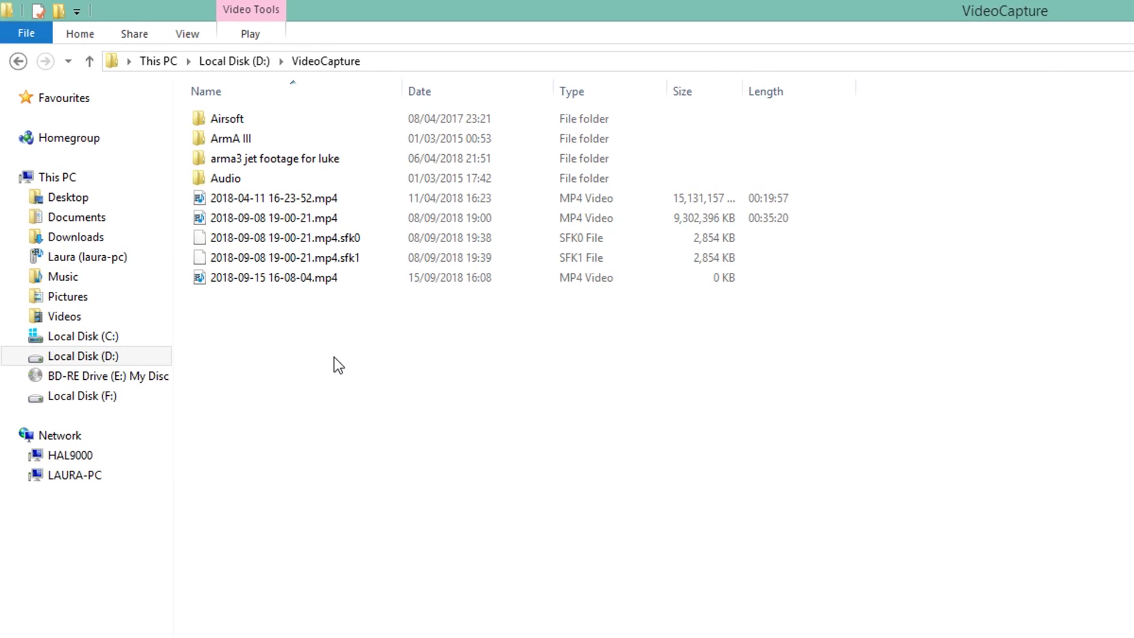
pyautogui.click(77, 218)
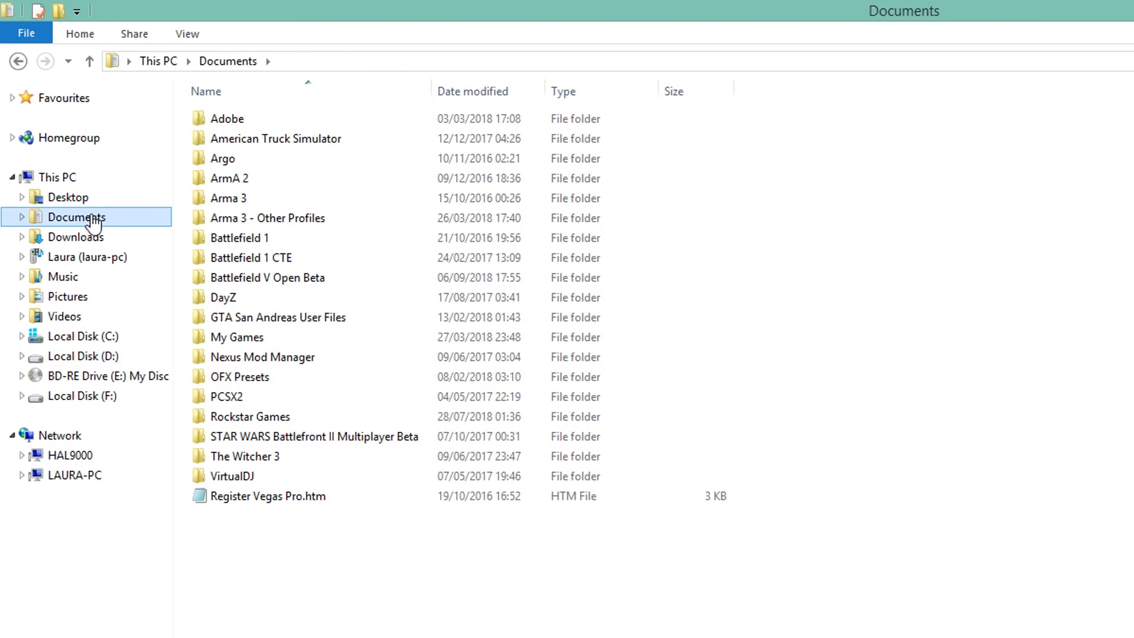
pyautogui.click(98, 340)
pyautogui.doubleClick(250, 316)
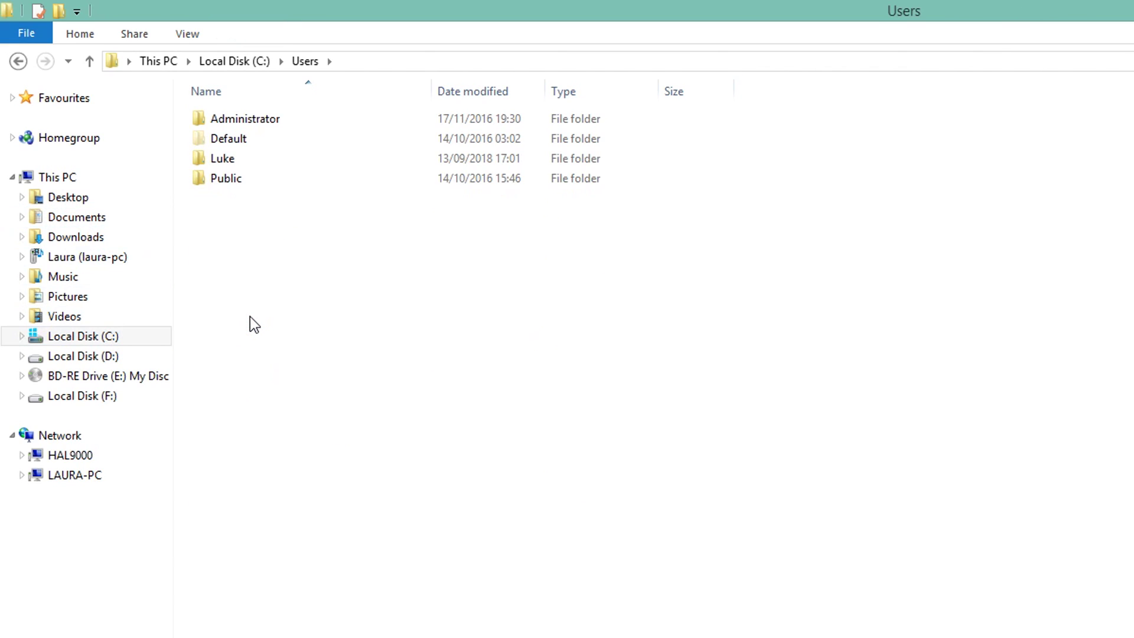
pyautogui.click(274, 167)
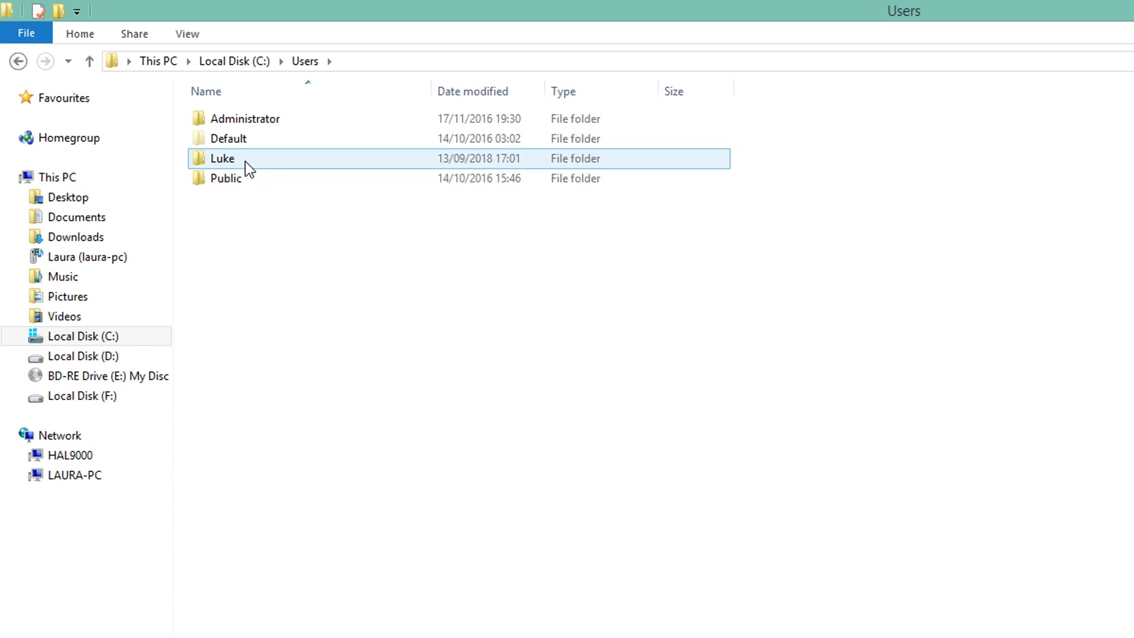
pyautogui.click(279, 158)
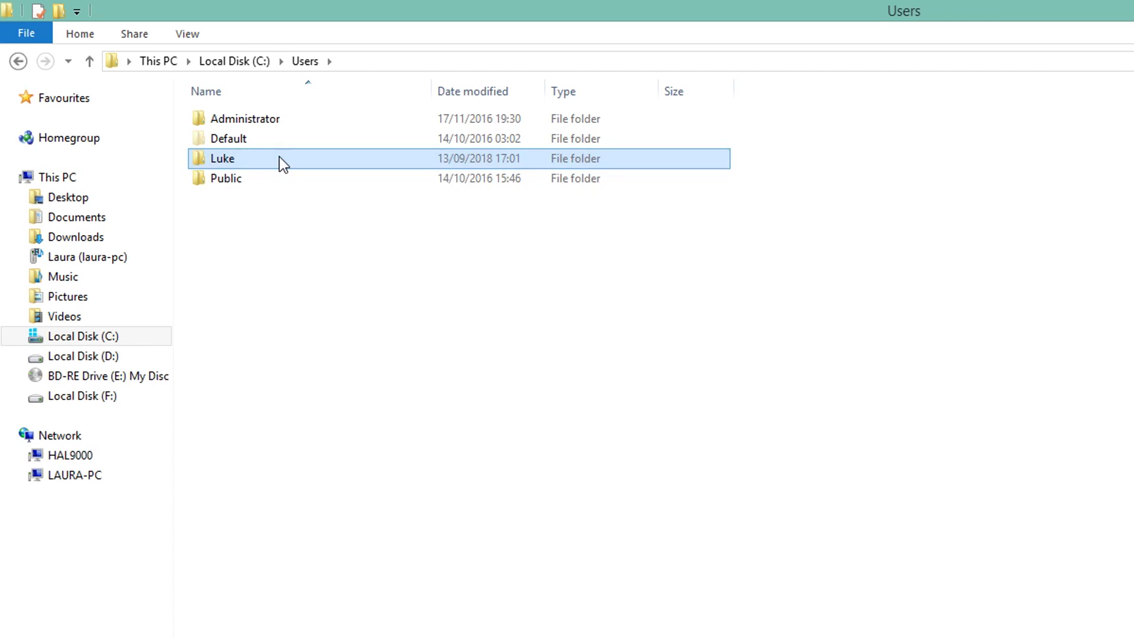
pyautogui.doubleClick(279, 158)
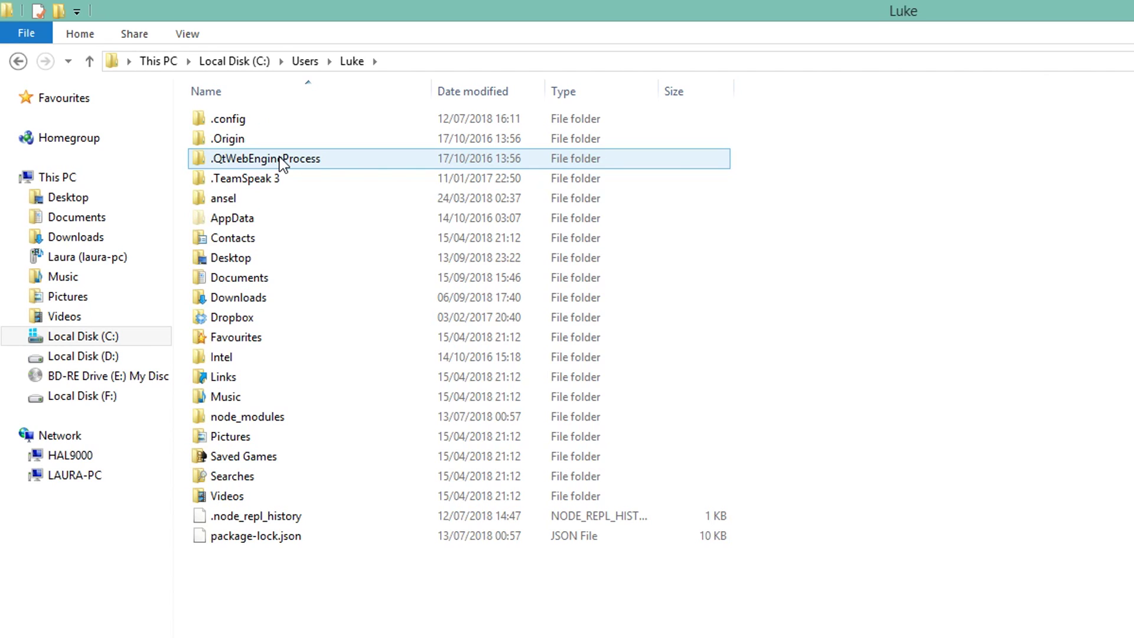
pyautogui.doubleClick(276, 277)
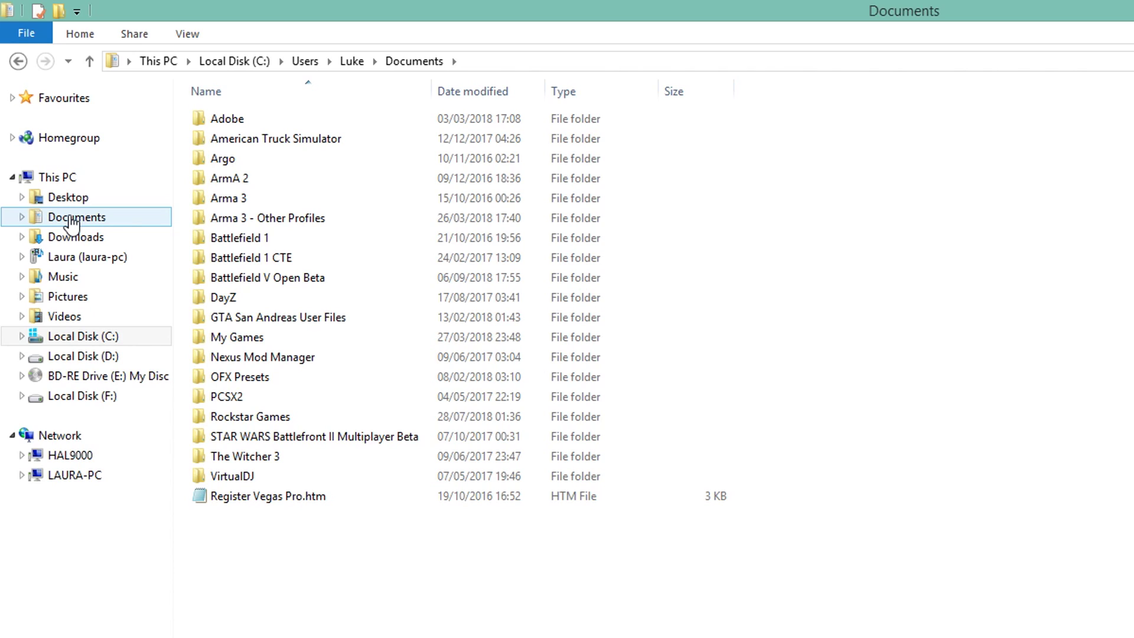
pyautogui.click(73, 223)
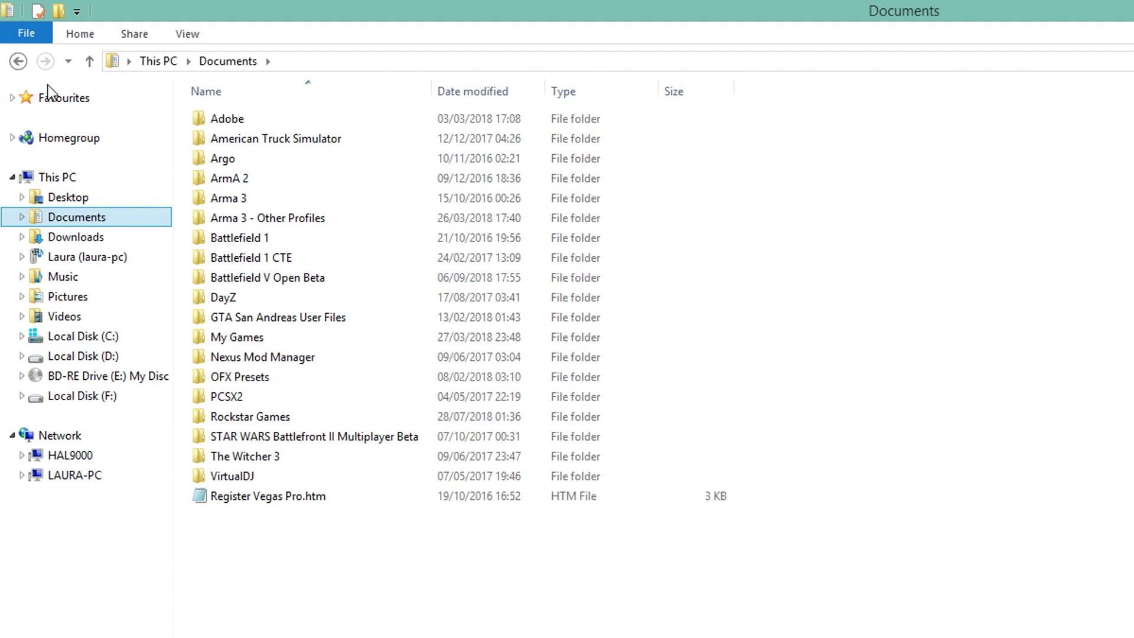
# Open Arma 3 - Other Profiles and then the player's profile folder inside it.
pyautogui.click(19, 62)
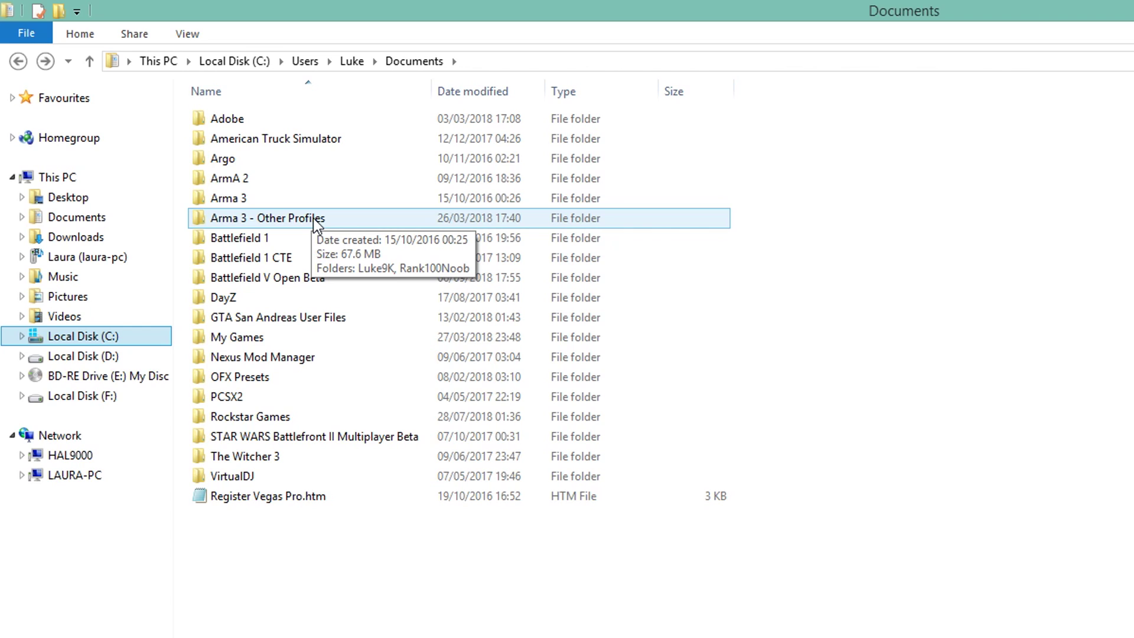
pyautogui.doubleClick(317, 225)
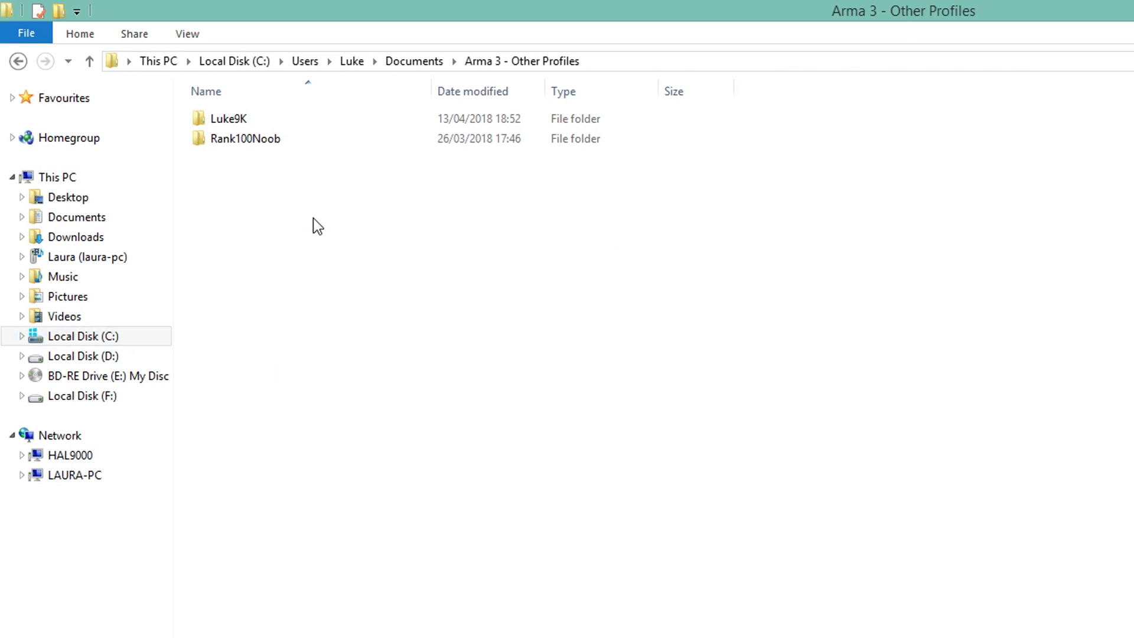
pyautogui.doubleClick(330, 124)
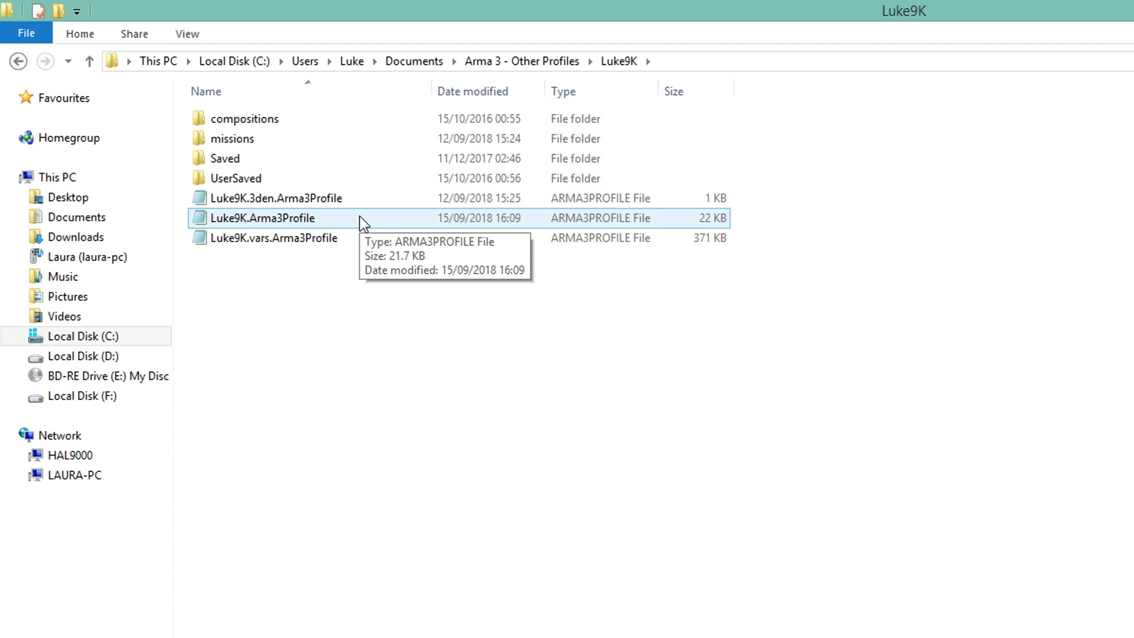
# Copy the main .Arma3Profile file.
pyautogui.rightClick(363, 223)
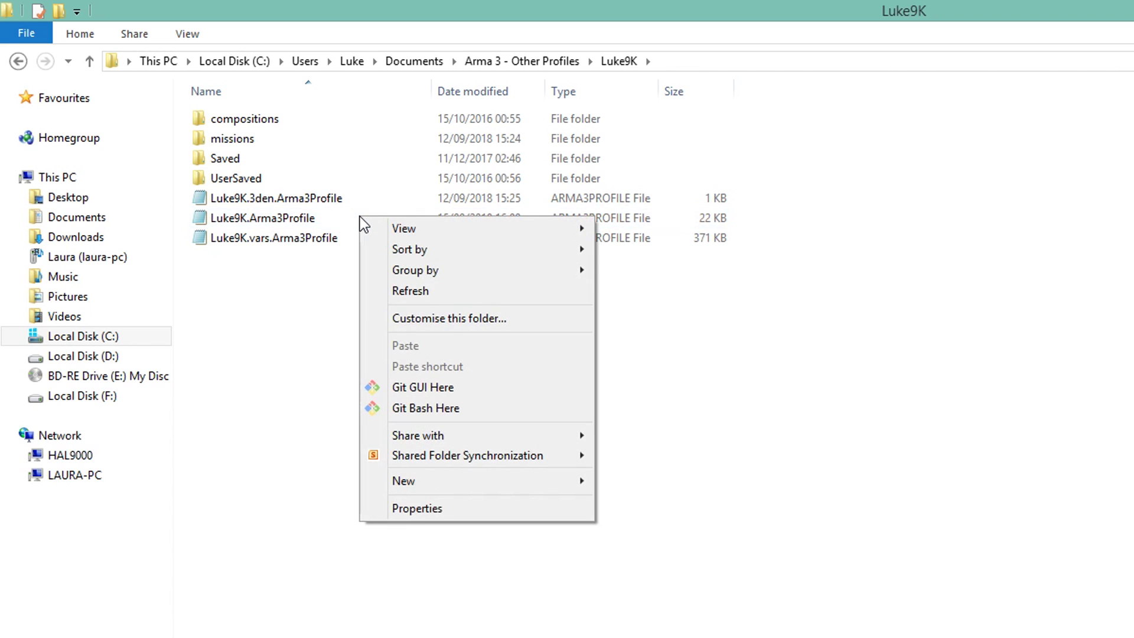
pyautogui.click(293, 220)
pyautogui.rightClick(293, 223)
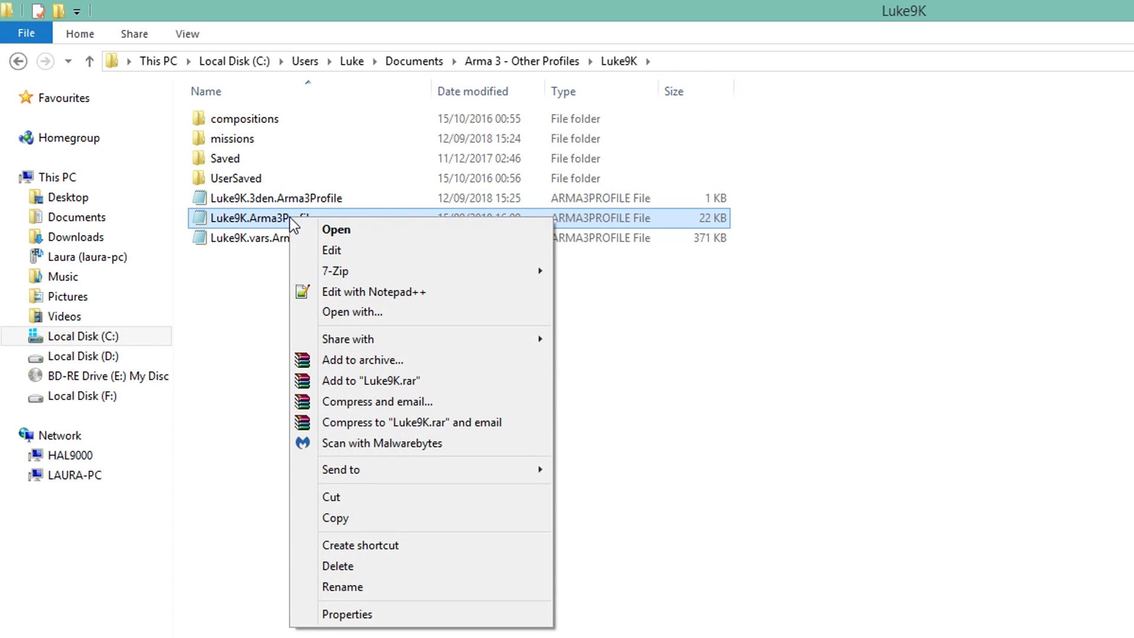
pyautogui.click(355, 520)
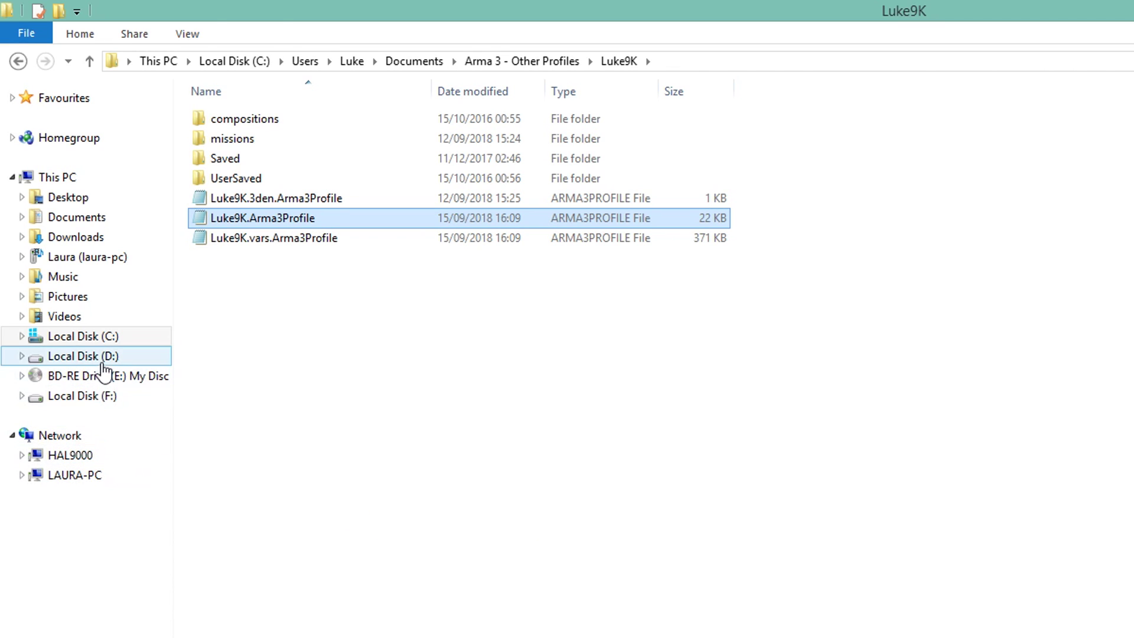
# Create a 'New folder' inside D:\Backup\Arma3Profiles.
pyautogui.click(97, 358)
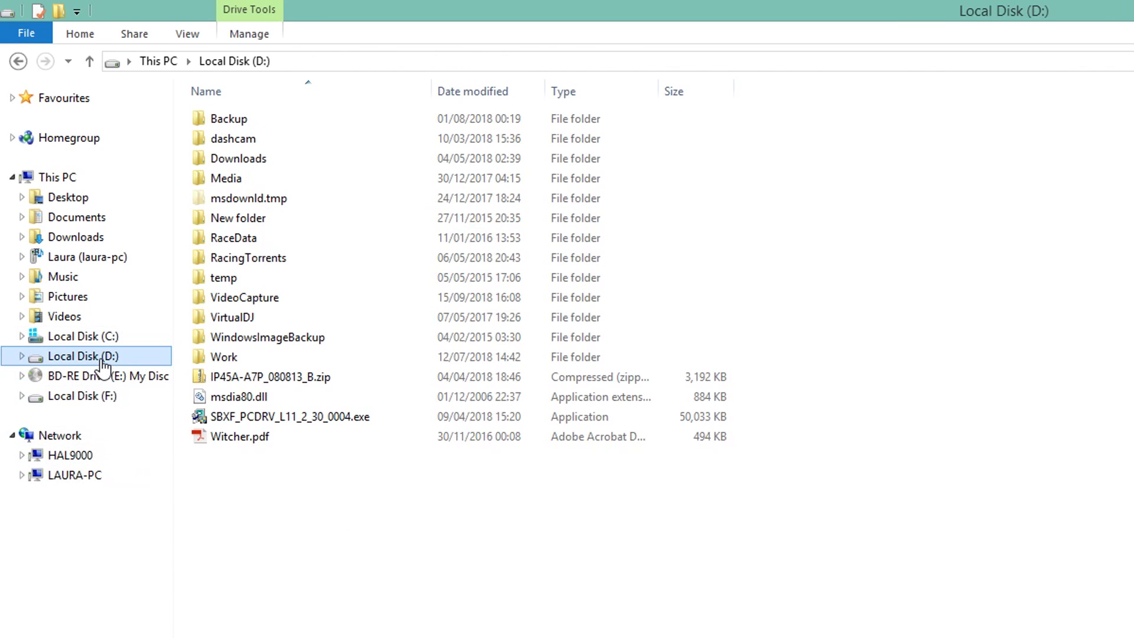
pyautogui.doubleClick(246, 119)
pyautogui.doubleClick(236, 119)
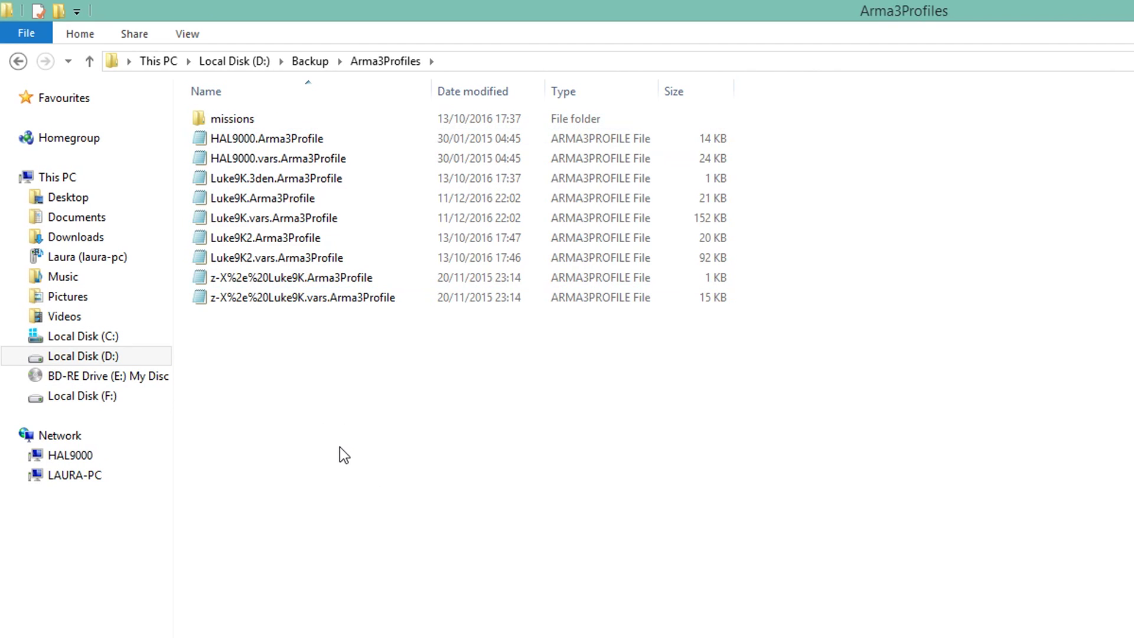
pyautogui.rightClick(316, 429)
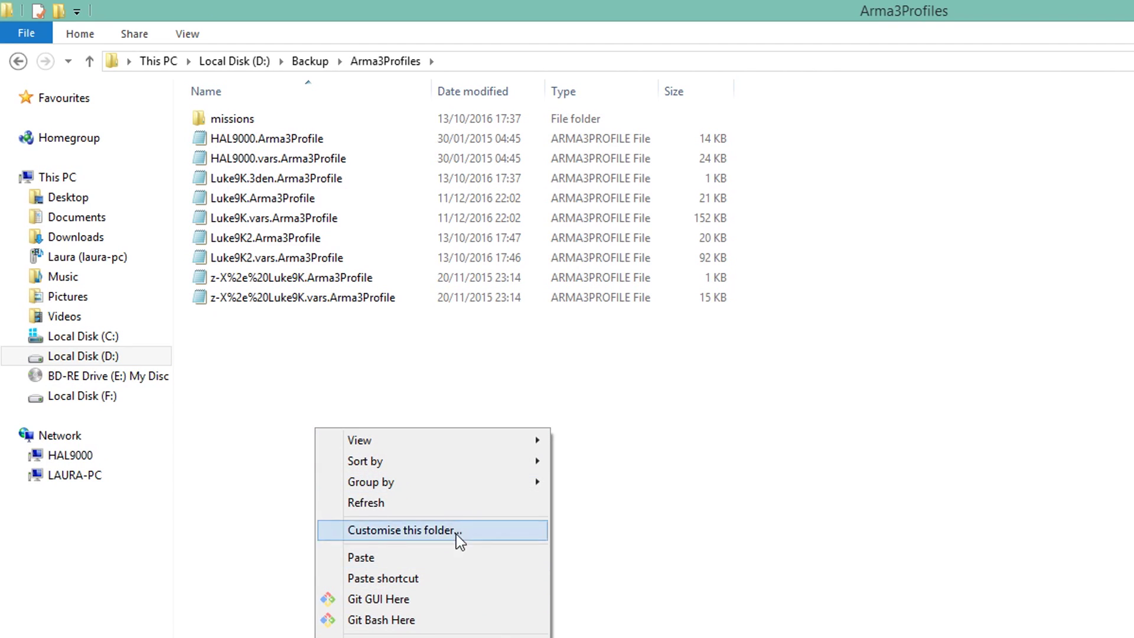
pyautogui.click(470, 620)
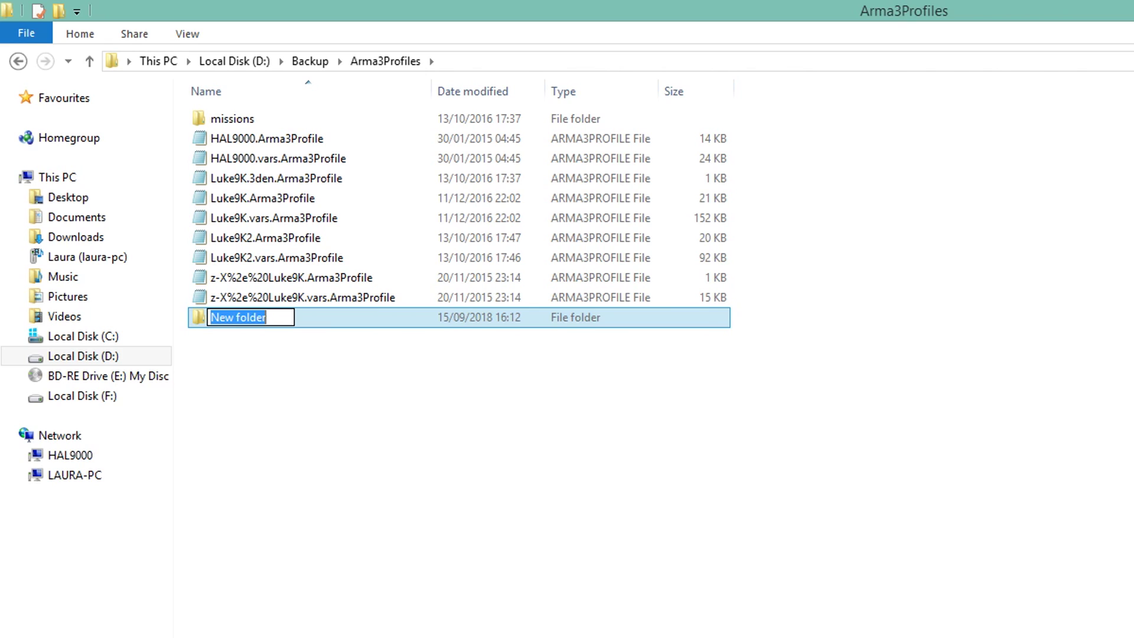
pyautogui.press('Return')
# Paste the copied profile file into the new backup folder.
pyautogui.doubleClick(246, 319)
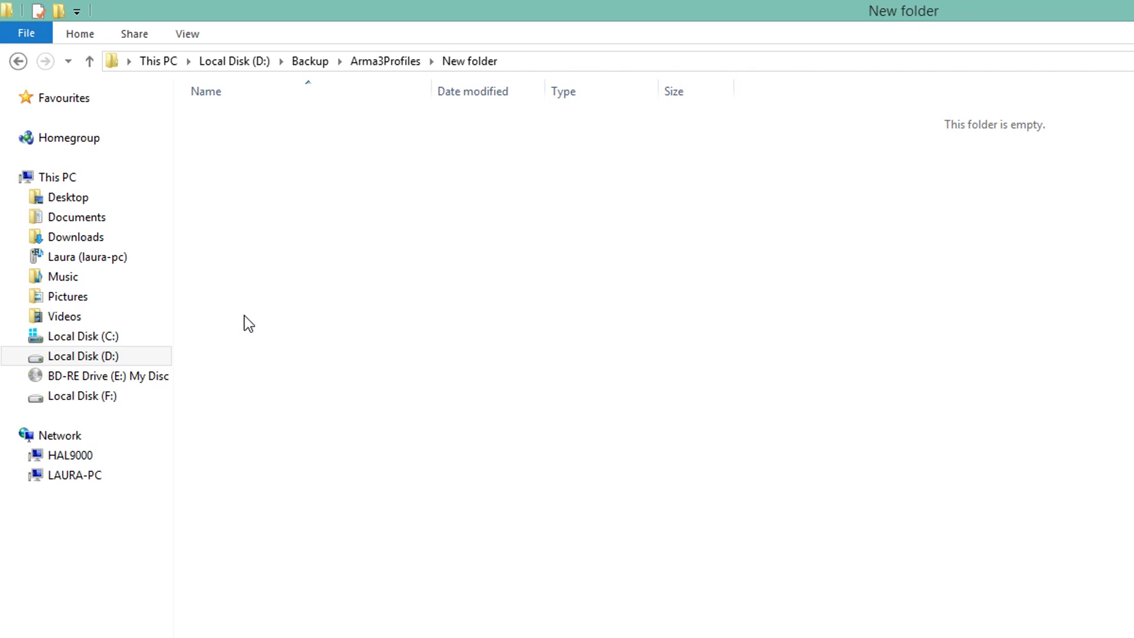
pyautogui.rightClick(558, 471)
pyautogui.click(633, 598)
pyautogui.click(455, 340)
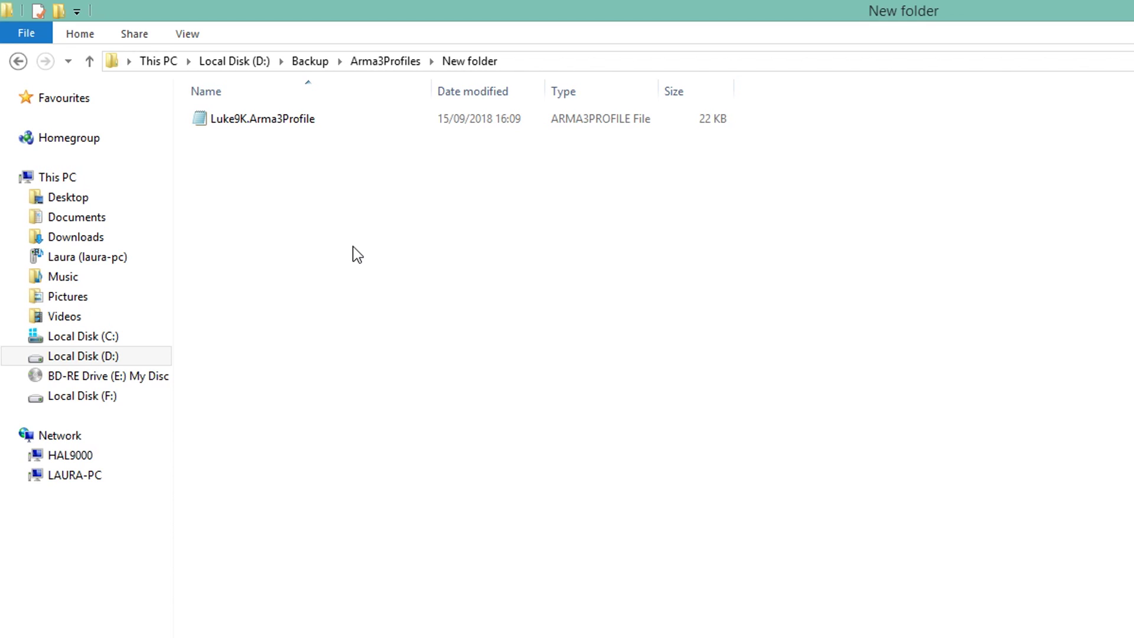
pyautogui.click(267, 122)
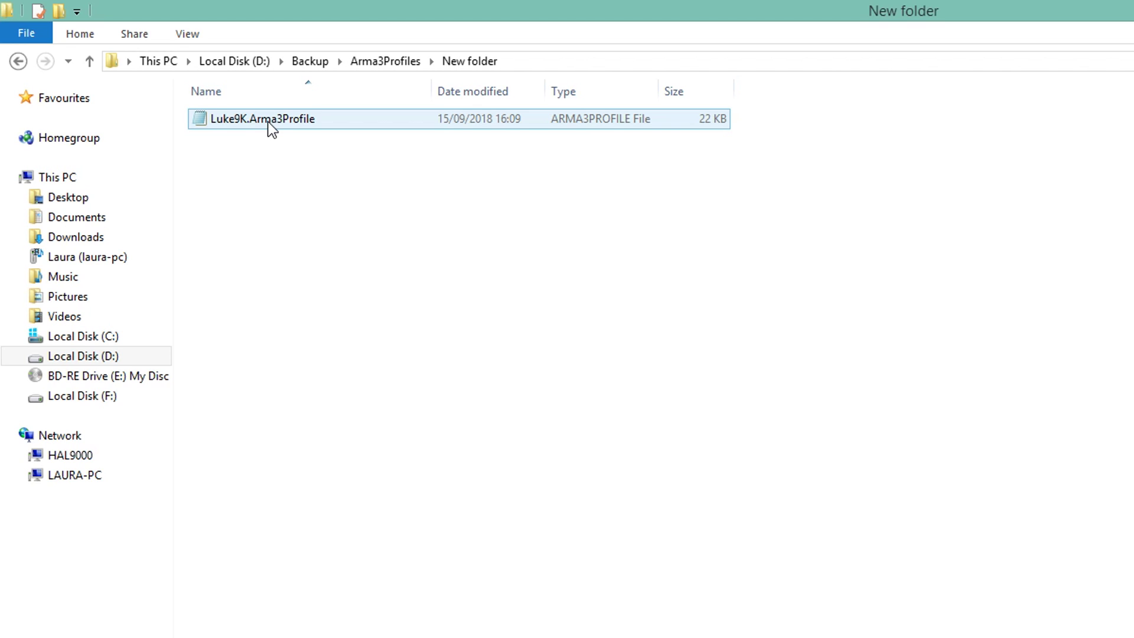
# Go back to the original profile folder on drive C.
pyautogui.click(17, 60)
pyautogui.click(17, 60)
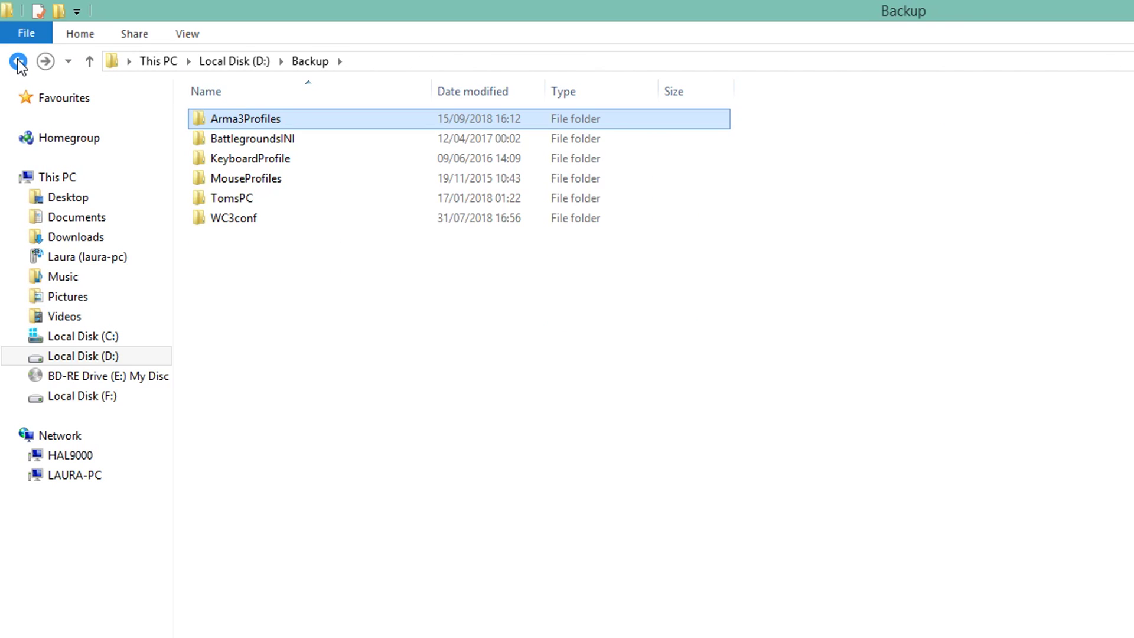
pyautogui.click(17, 61)
pyautogui.click(17, 61)
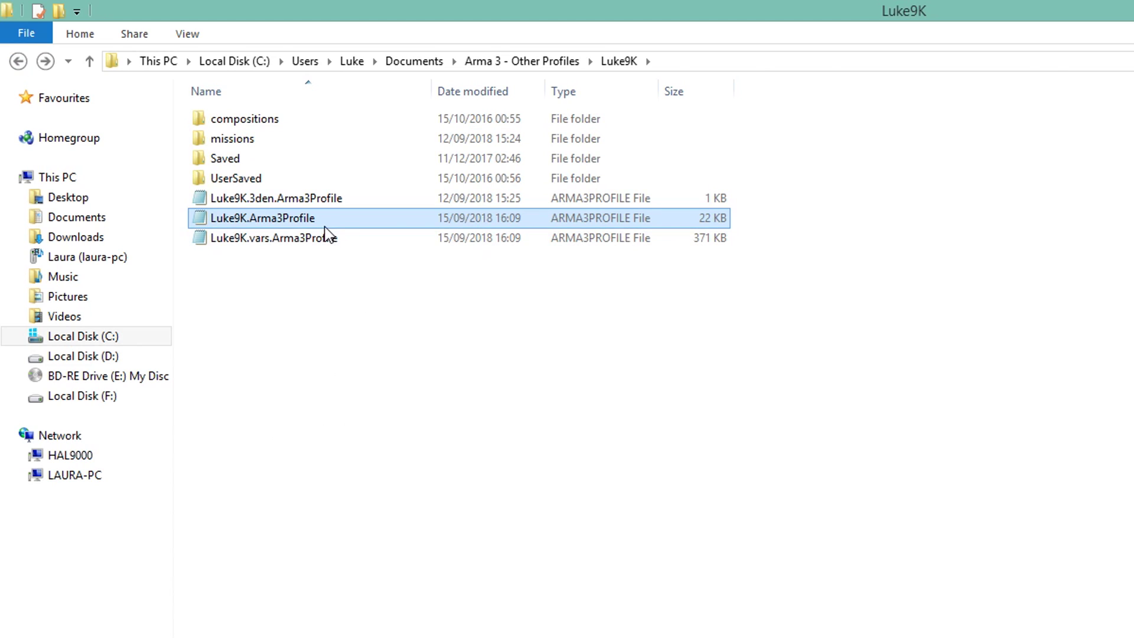
# Try opening stats.Arma3.json and browse the extra apps offered for it.
pyautogui.rightClick(352, 227)
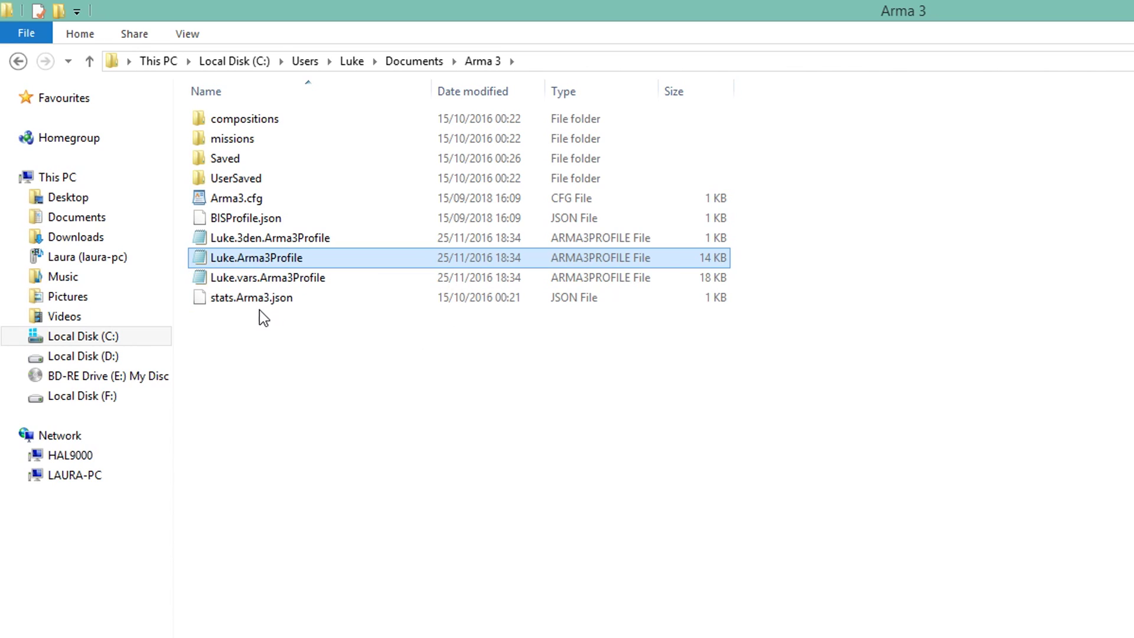
pyautogui.doubleClick(241, 301)
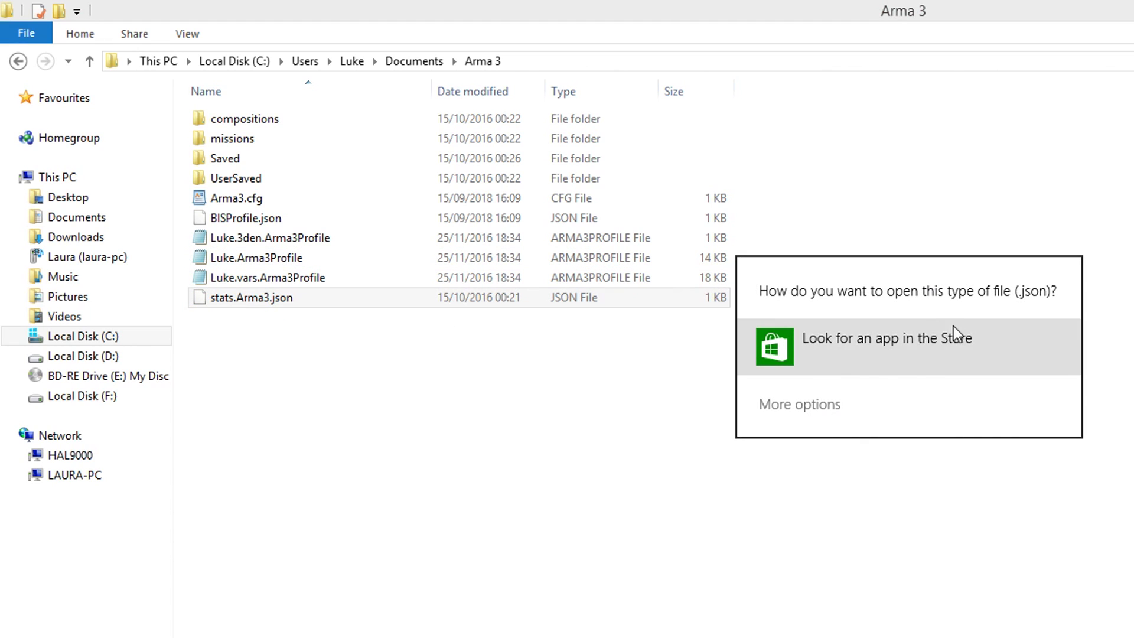
pyautogui.click(816, 413)
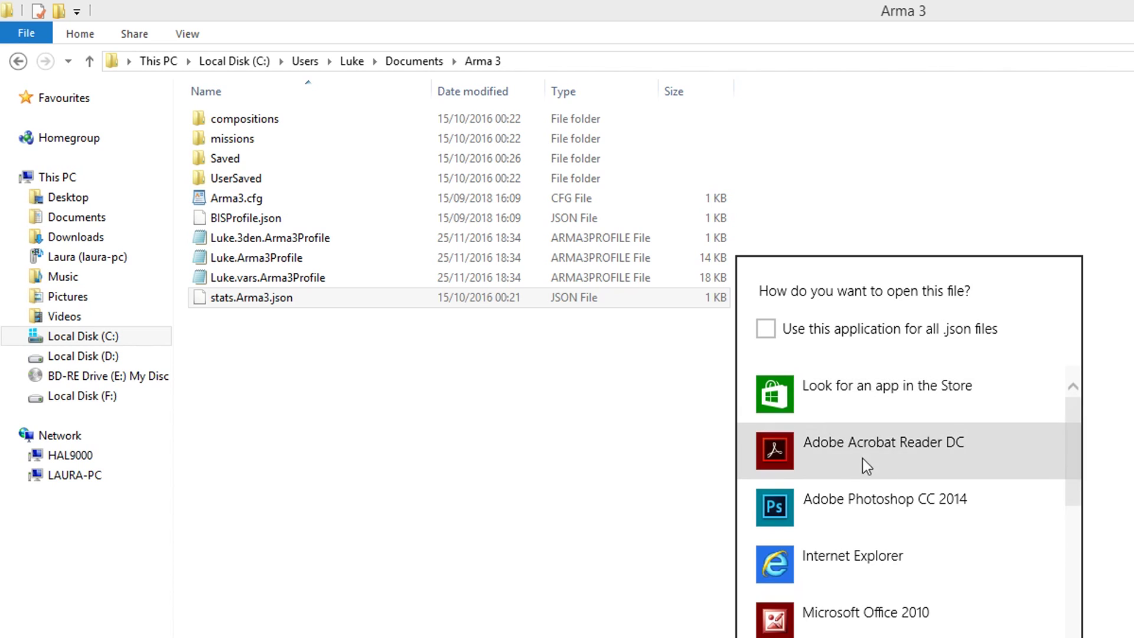
pyautogui.scroll(-3, 924, 520)
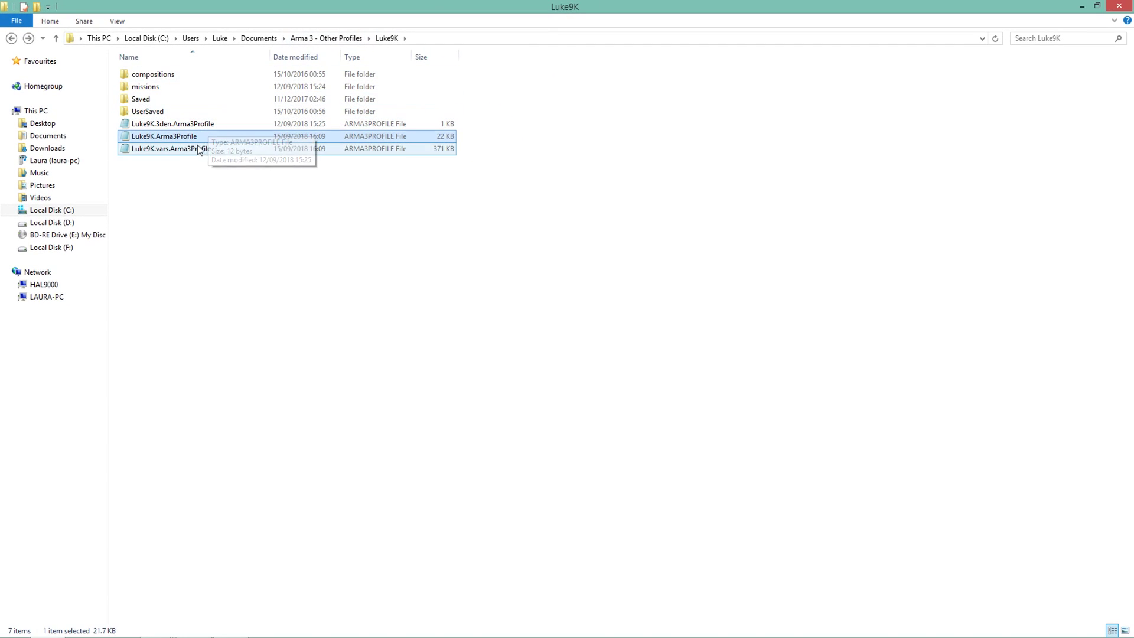
# Open the profile in Notepad, search for 'fov', and select the fovTop=1.03 and fovLeft=1.83 lines.
pyautogui.doubleClick(197, 139)
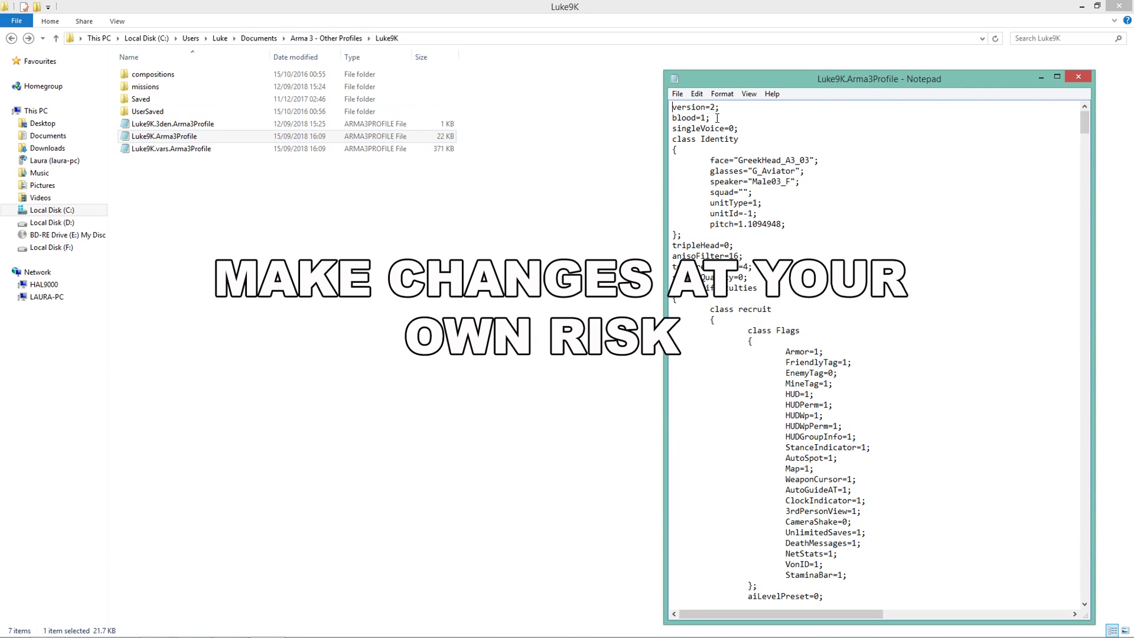
pyautogui.click(698, 94)
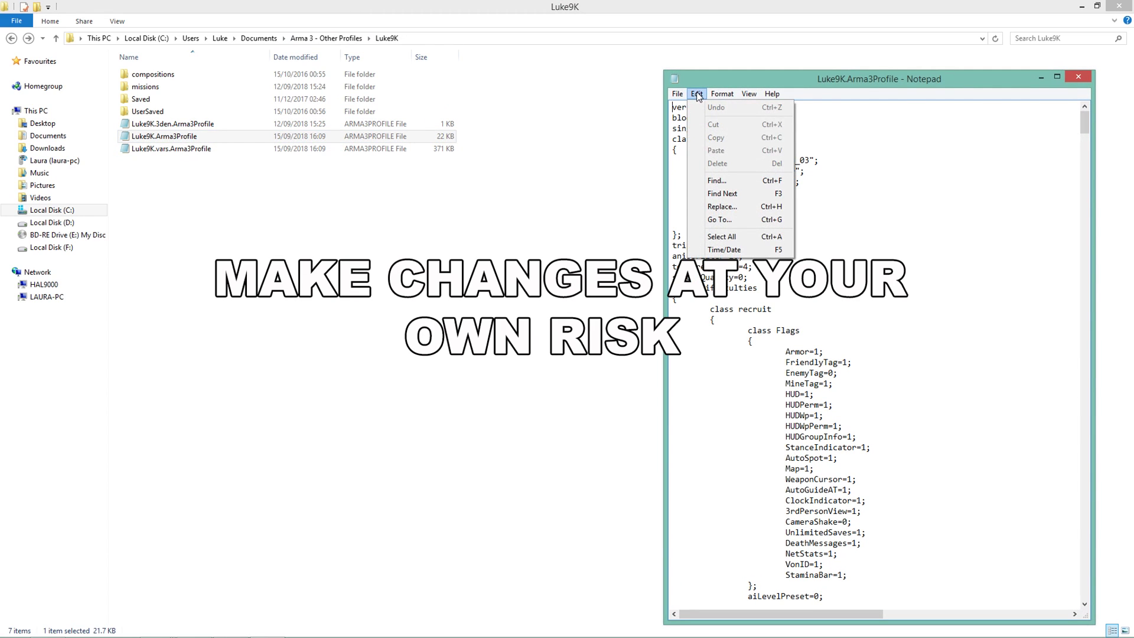
pyautogui.click(729, 182)
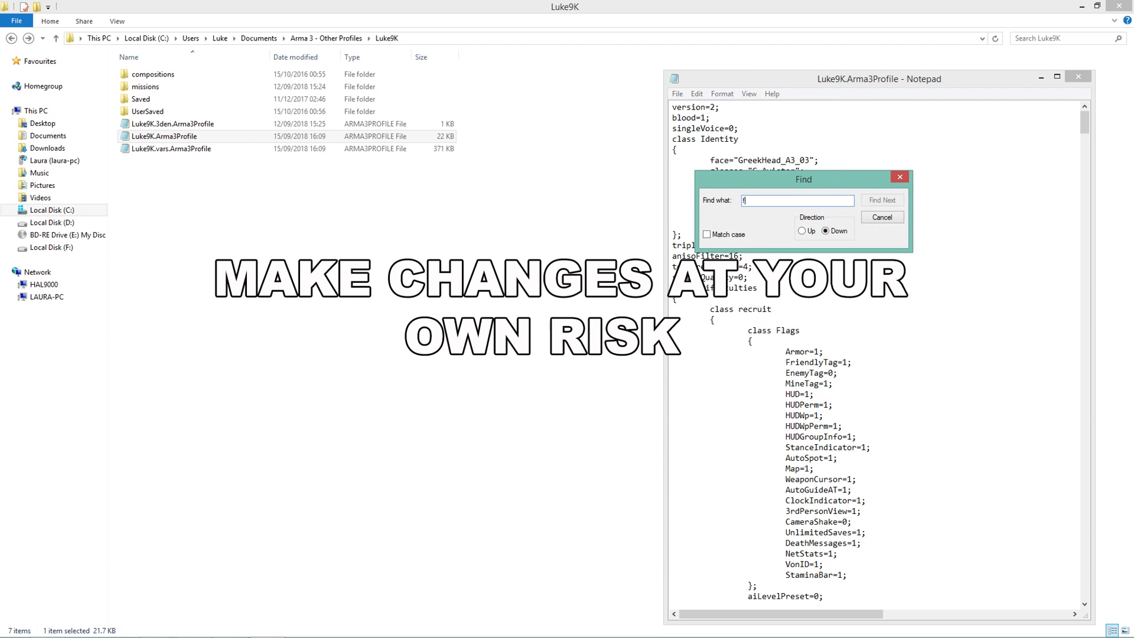
pyautogui.write('fov')
pyautogui.press('Return')
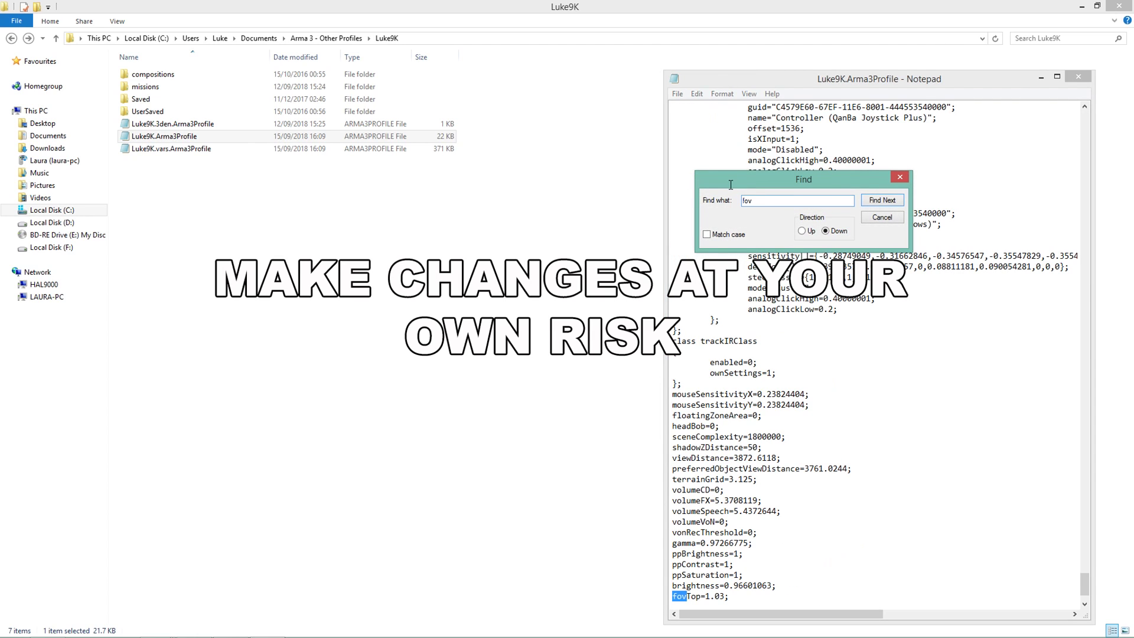
pyautogui.click(882, 217)
pyautogui.scroll(-2, 1087, 586)
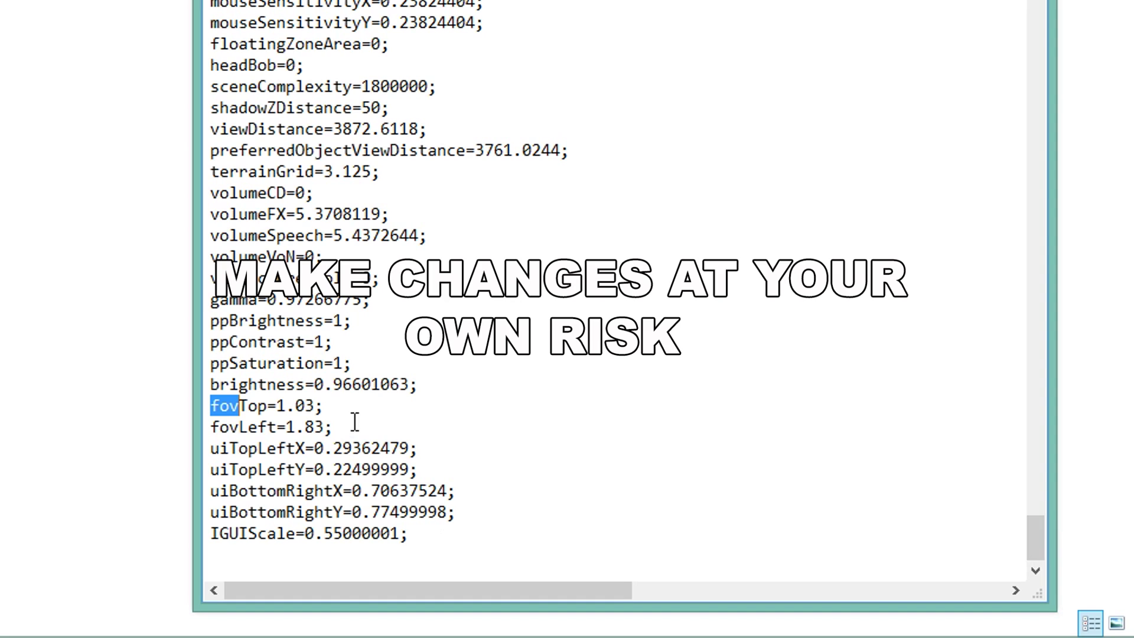
pyautogui.moveTo(354, 422); pyautogui.dragTo(199, 408)
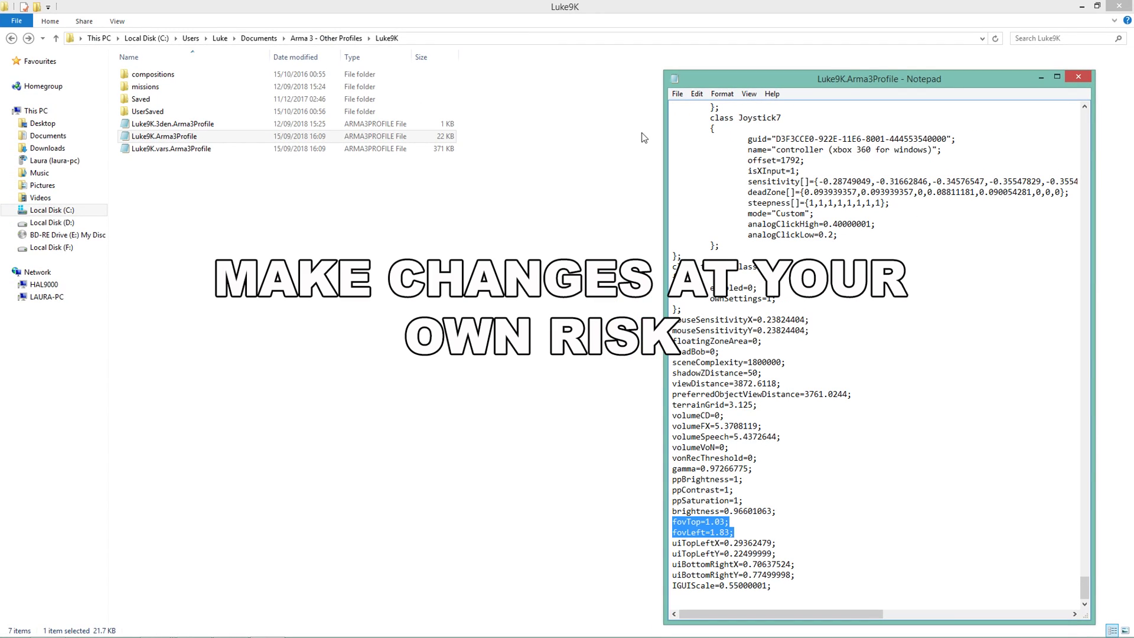
# Close Notepad, open Documents\Arma 3, and select its main 14 KB Arma3Profile file.
pyautogui.click(1079, 76)
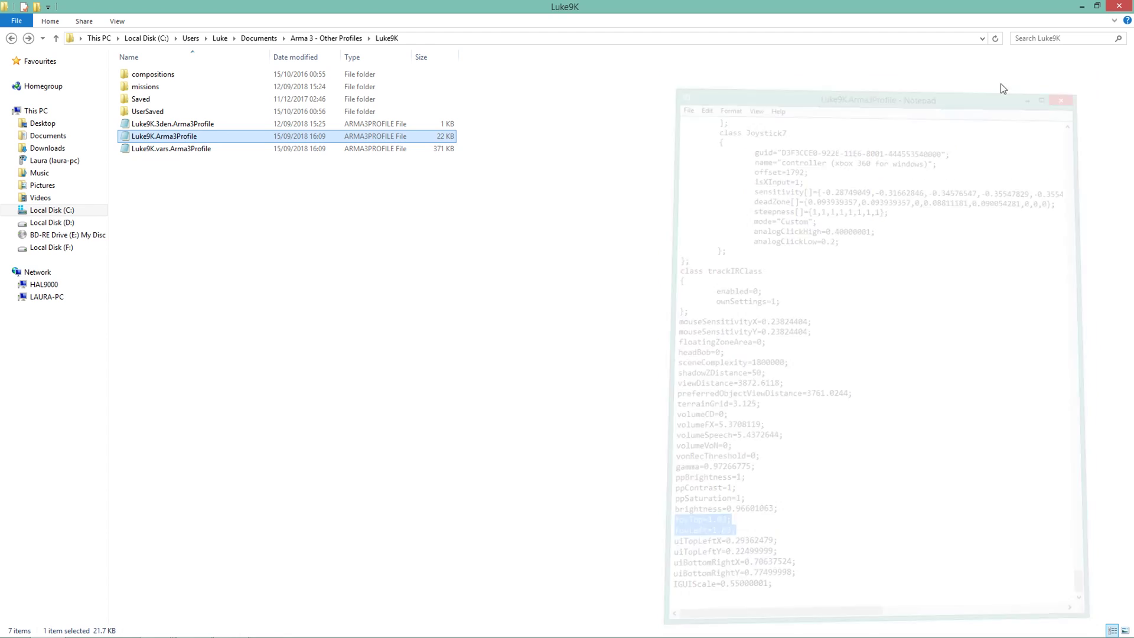
pyautogui.click(259, 38)
pyautogui.click(151, 125)
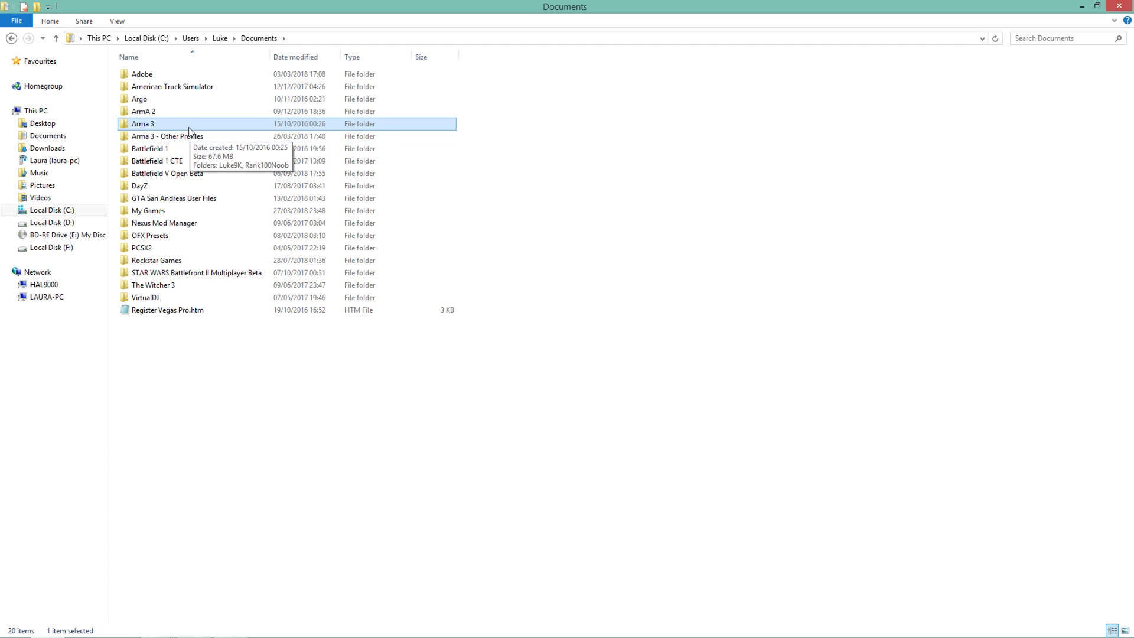
pyautogui.doubleClick(189, 124)
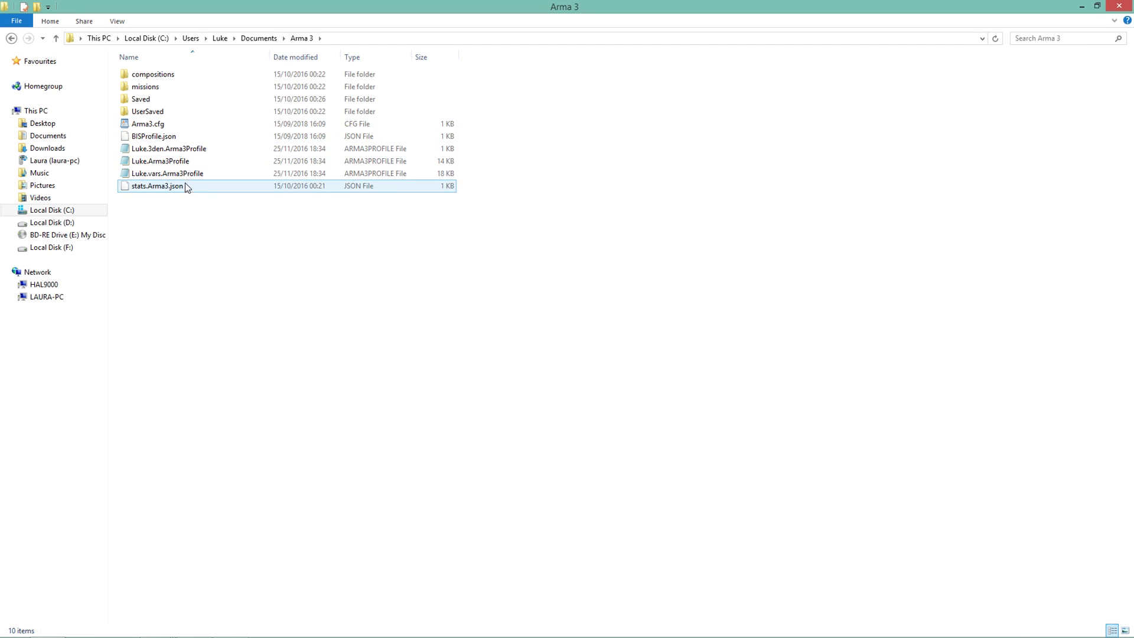
pyautogui.click(182, 163)
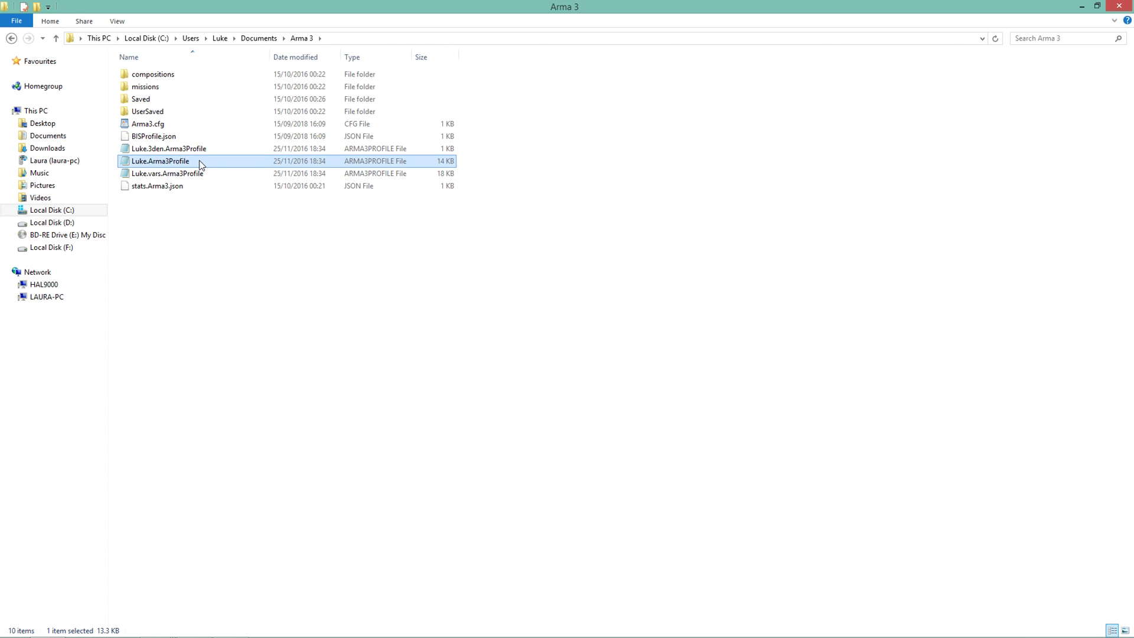
pyautogui.click(210, 186)
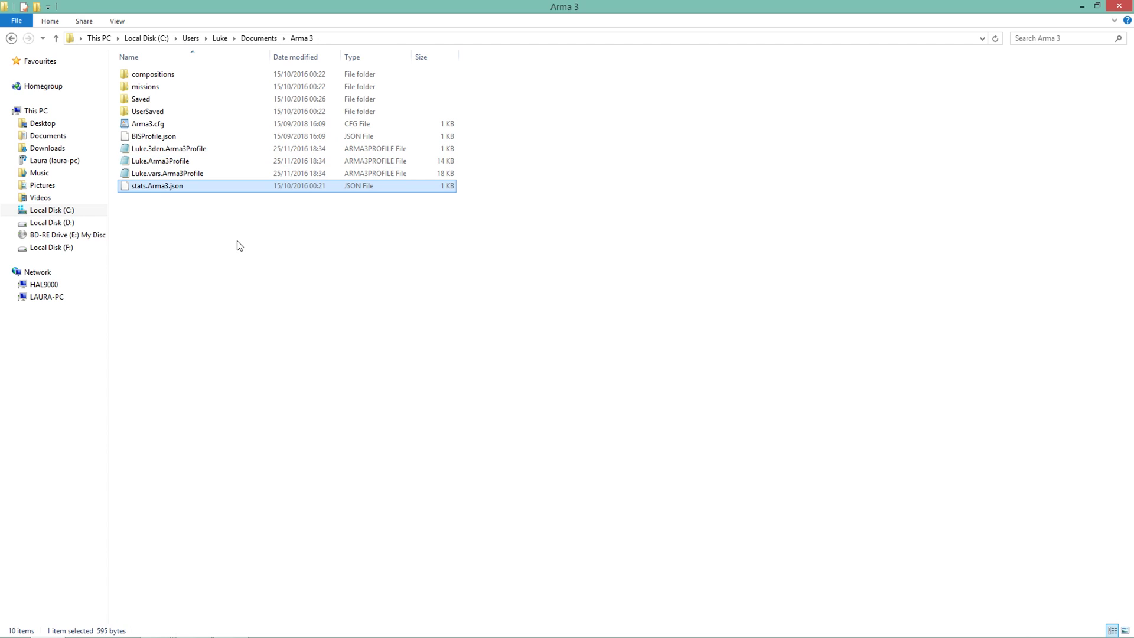
pyautogui.press('Up')
pyautogui.press('Up')
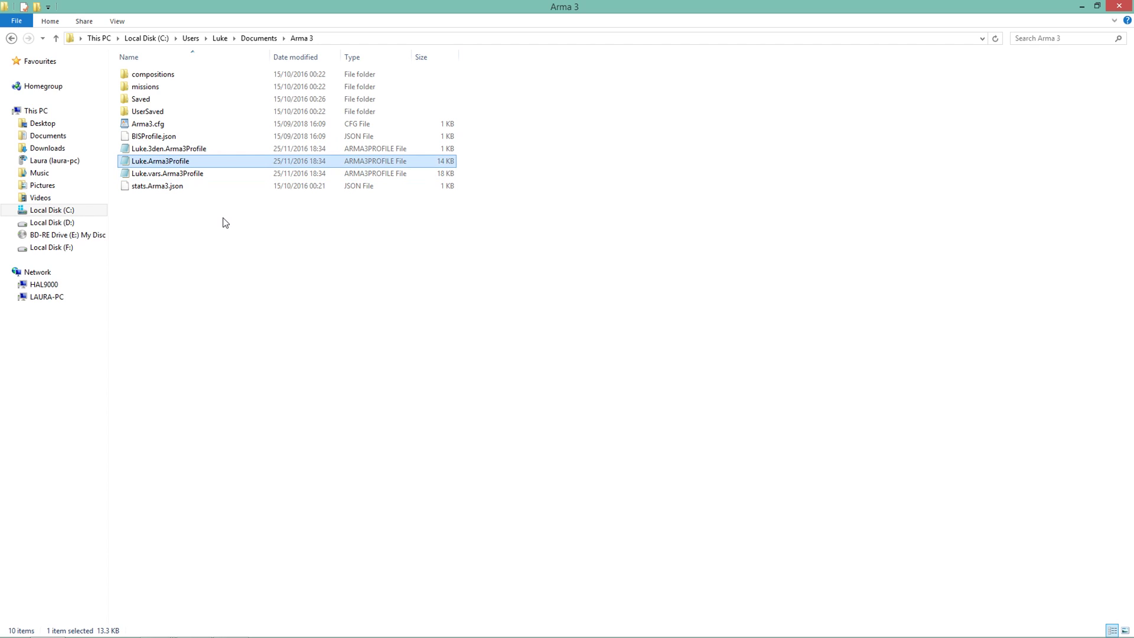
# Open the main profile in Notepad and select its fovTop=0.75 and fovLeft=1.3333334 lines.
pyautogui.doubleClick(181, 166)
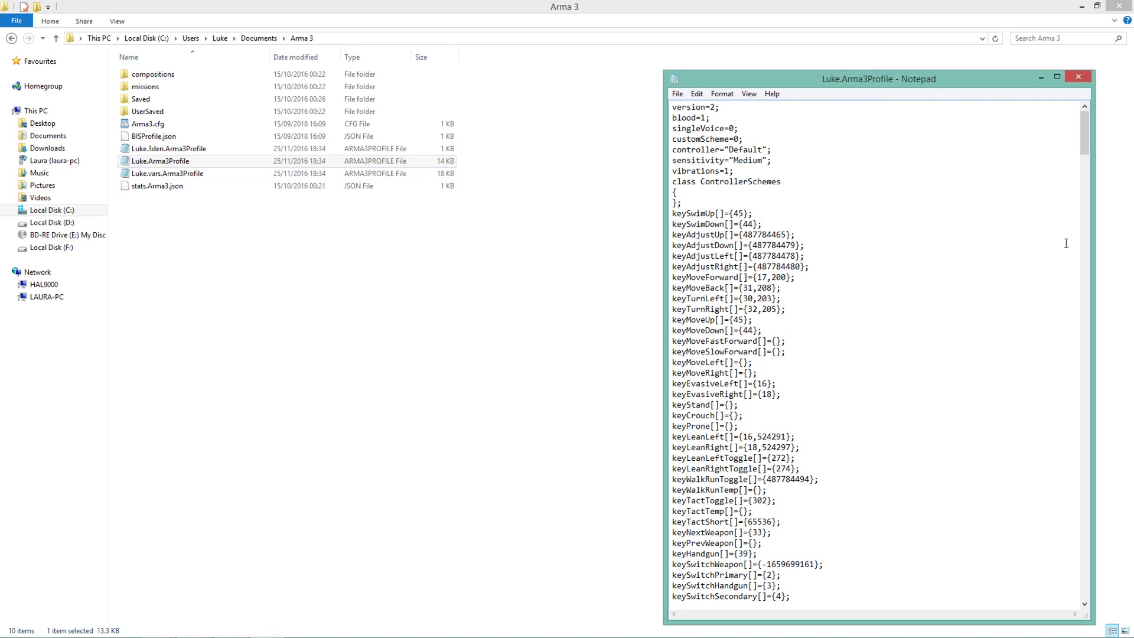
pyautogui.moveTo(1089, 144); pyautogui.dragTo(1097, 602)
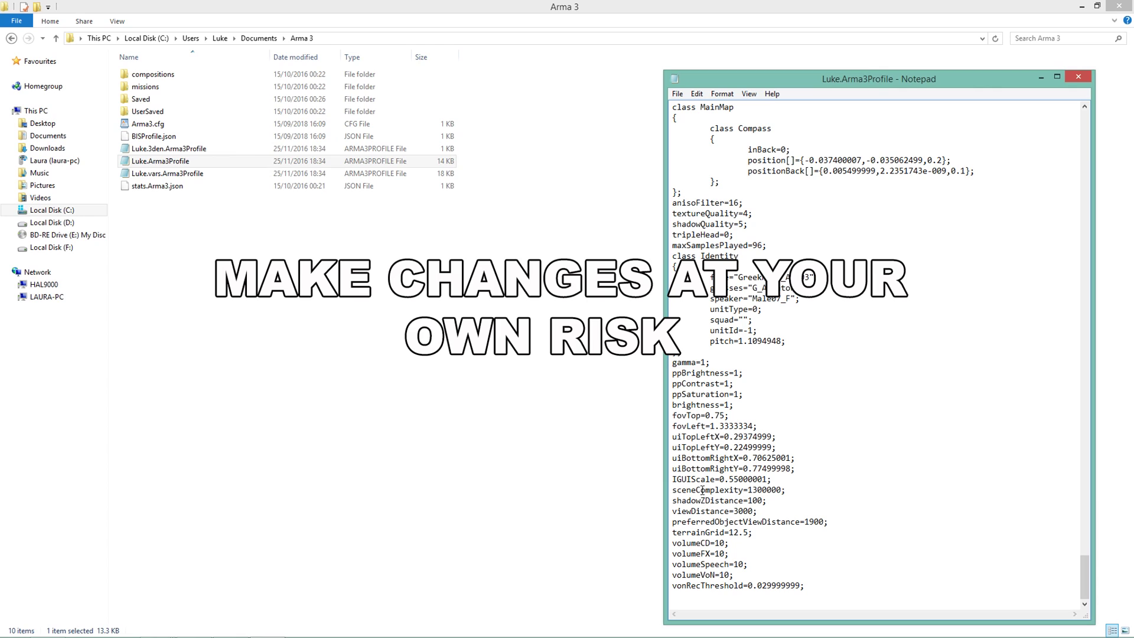
pyautogui.moveTo(758, 426); pyautogui.dragTo(673, 418)
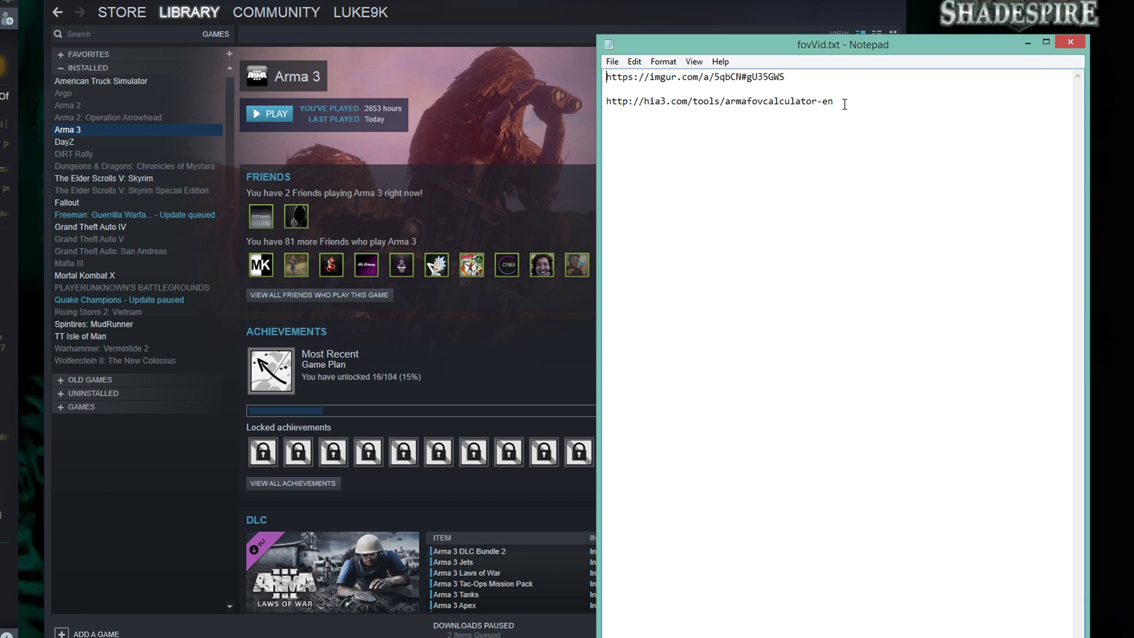
# Select the hia3 FOV calculator URL in fovVid.txt and switch to the browser.
pyautogui.moveTo(845, 104); pyautogui.dragTo(599, 120)
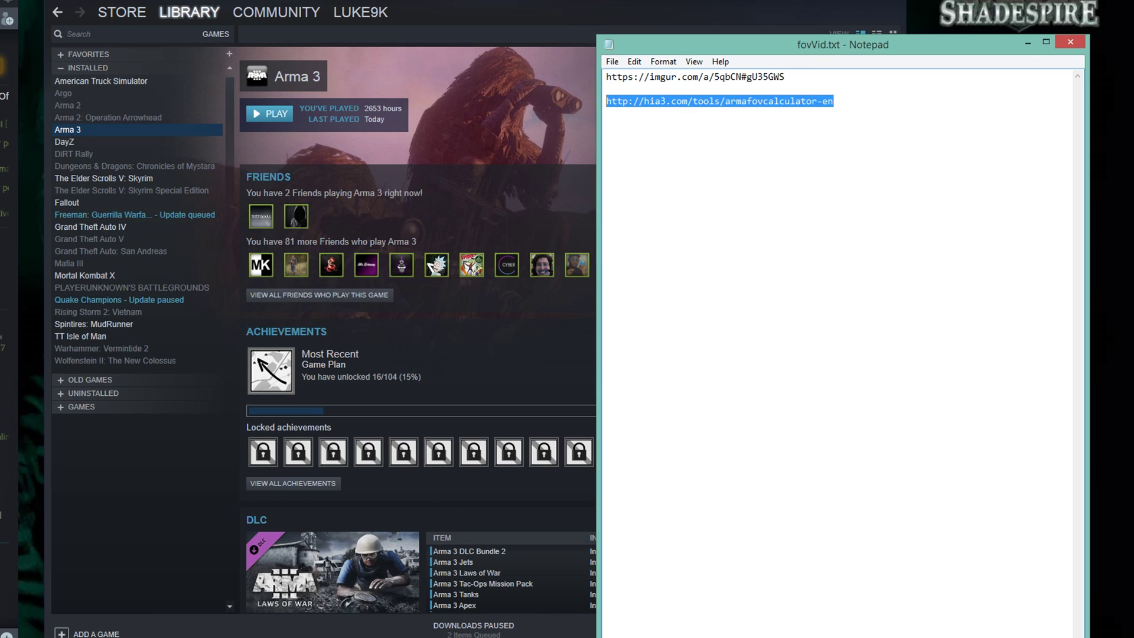
pyautogui.hotkey('alt', 'Tab')
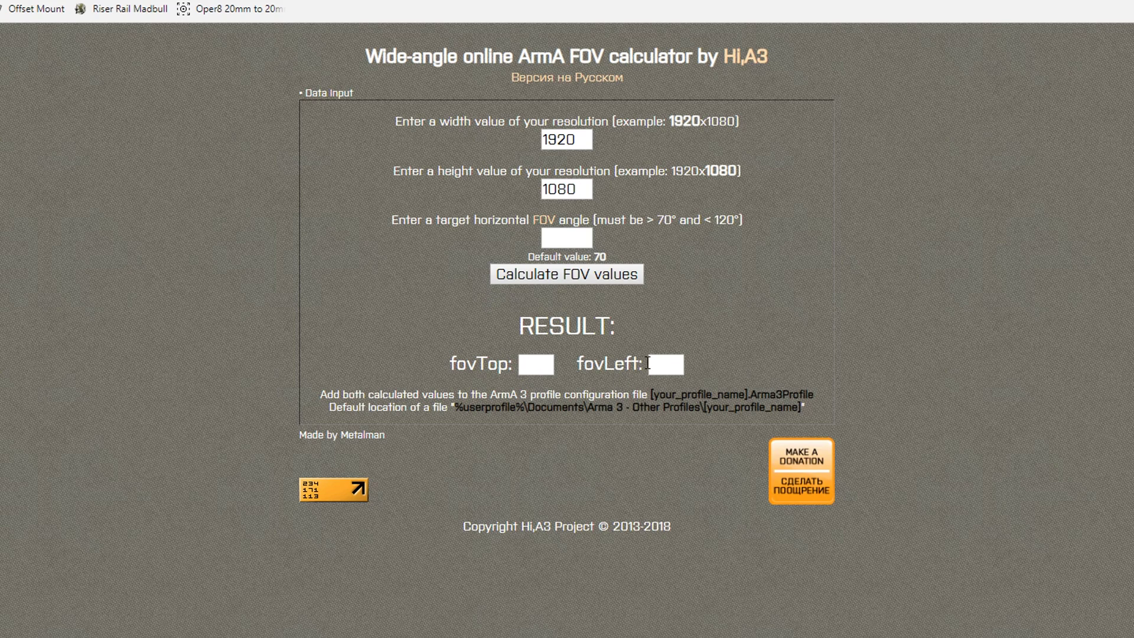
# Enter a 90° target FOV and calculate it, giving fovTop 1.03 and fovLeft 1.83.
pyautogui.click(568, 235)
pyautogui.write('90')
pyautogui.click(590, 275)
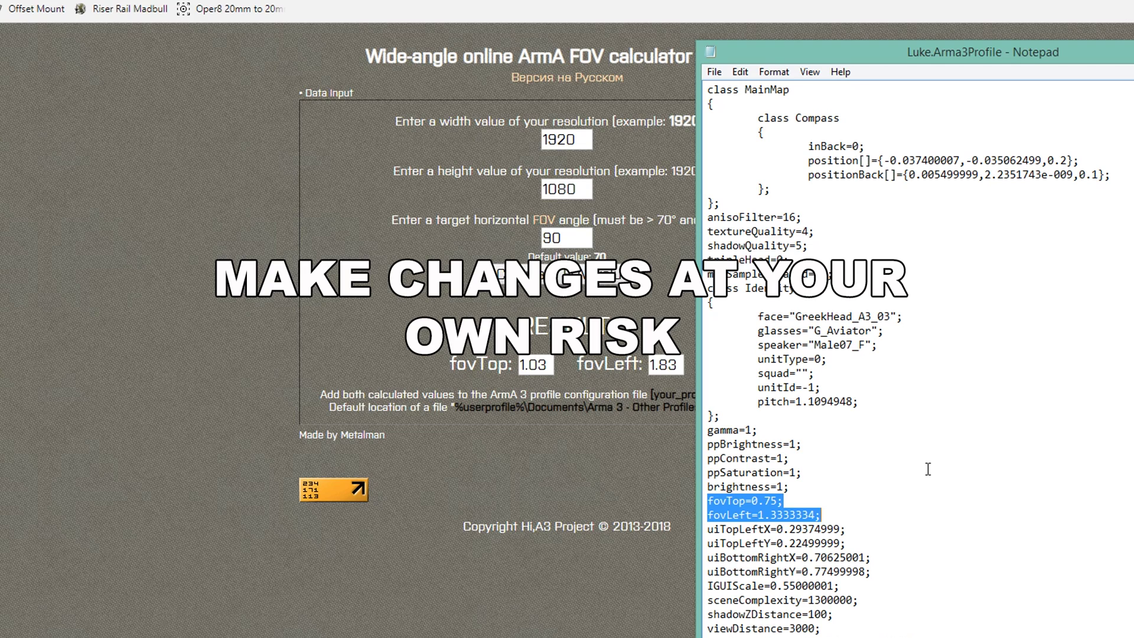
# In Luke.Arma3Profile, replace fovTop 0.75 with 1.03 and change fovLeft to 1.83.
pyautogui.click(953, 567)
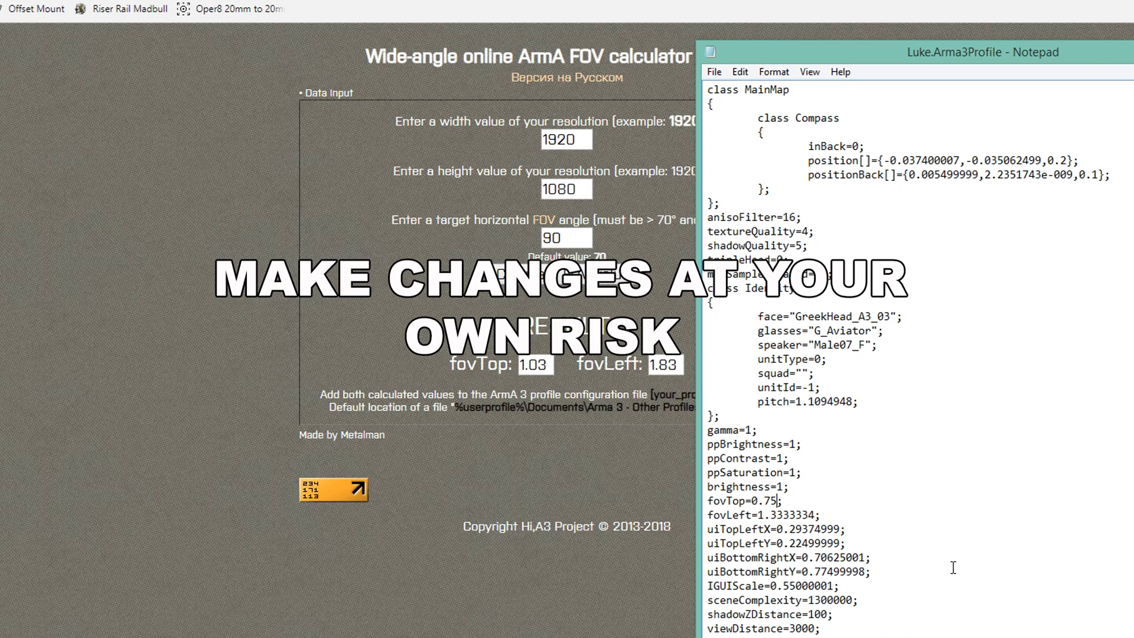
pyautogui.press('BackSpace')
pyautogui.press('BackSpace')
pyautogui.press('BackSpace')
pyautogui.press('BackSpace')
pyautogui.write('1.03')
pyautogui.press('Down')
pyautogui.press('Left')
pyautogui.write('8')
pyautogui.press('Delete')
pyautogui.press('Delete')
pyautogui.press('Delete')
pyautogui.press('Delete')
pyautogui.press('Delete')
pyautogui.press('Delete')
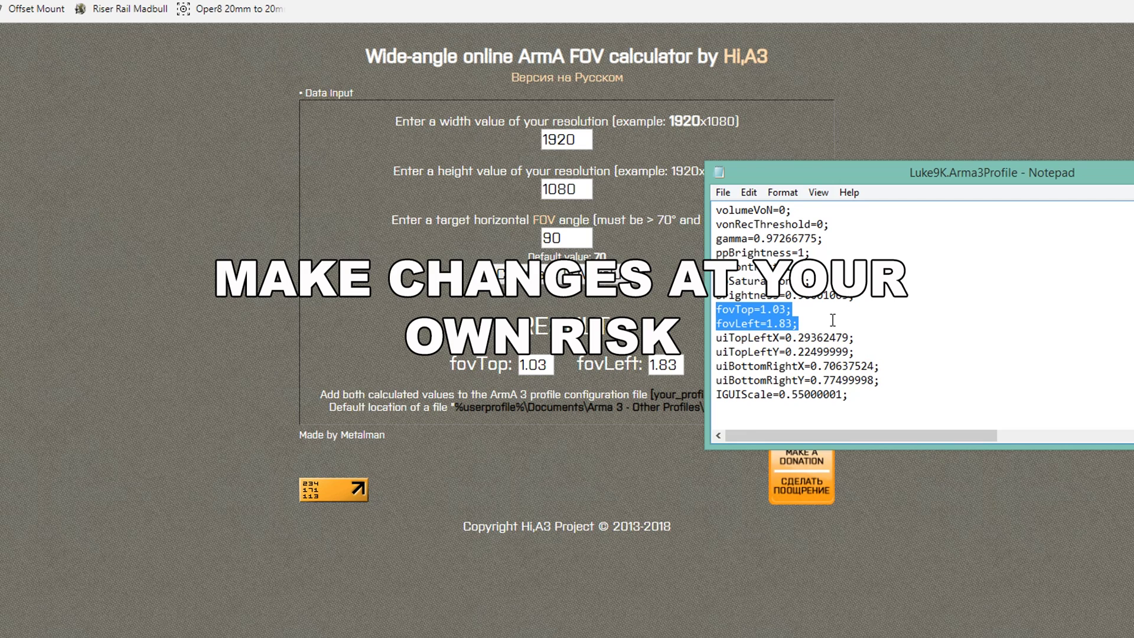
# Move the Luke9K.Arma3Profile Notepad window beside the calculator results.
pyautogui.moveTo(902, 174); pyautogui.dragTo(990, 191)
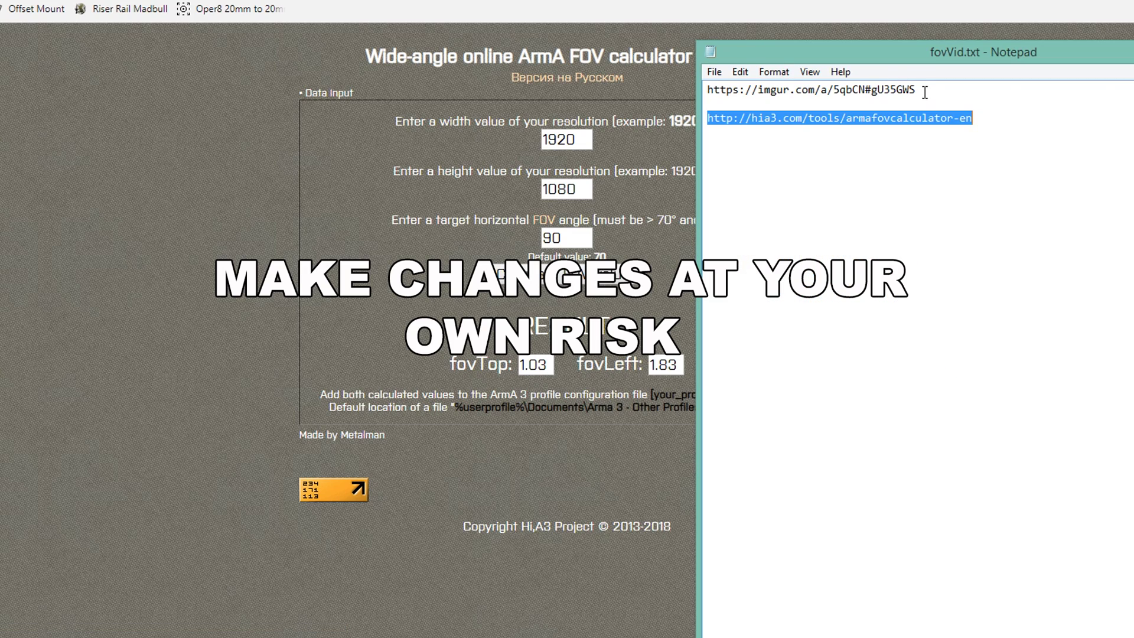
# Select the Imgur album link and scroll down through the ARMA 3 FOV Testing album.
pyautogui.moveTo(926, 91); pyautogui.dragTo(700, 84)
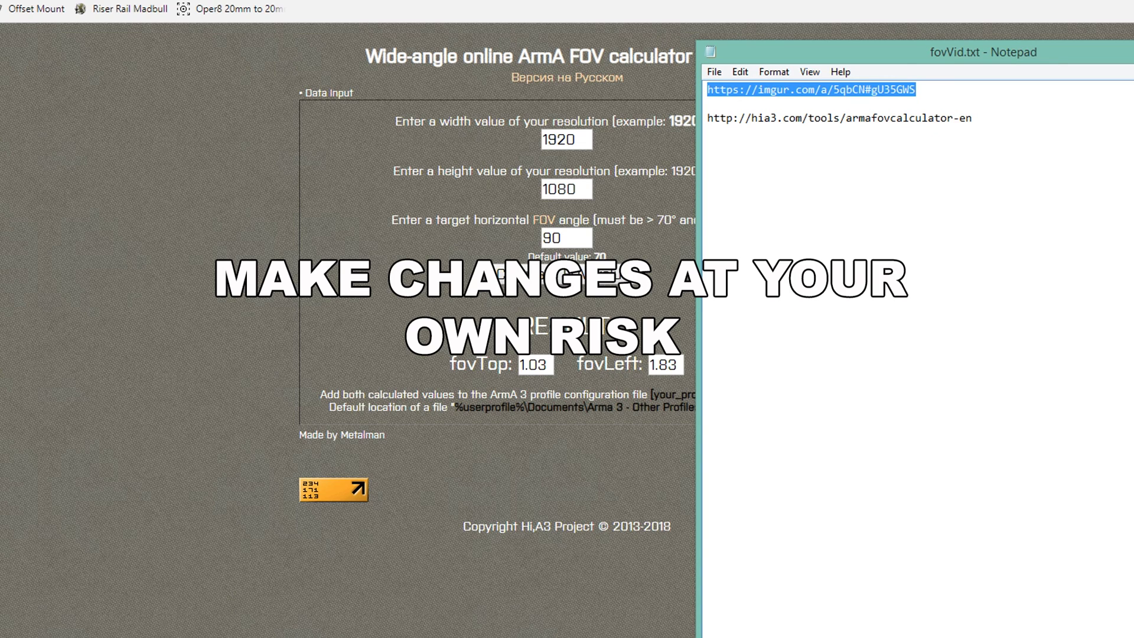
pyautogui.hotkey('alt', 'Tab')
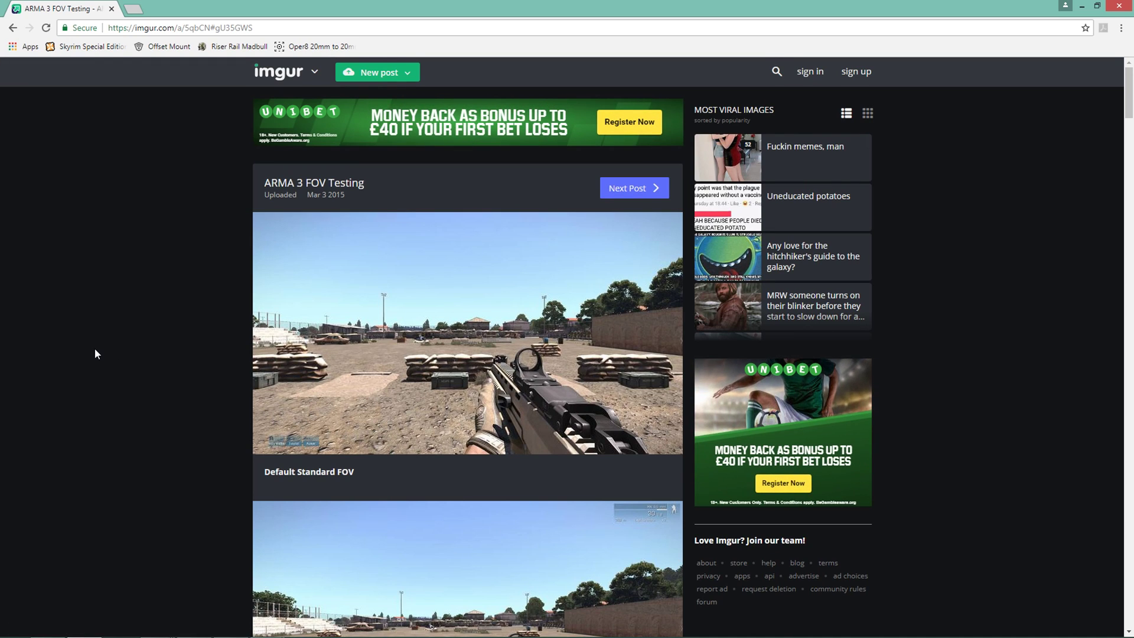
pyautogui.scroll(-3, 95, 354)
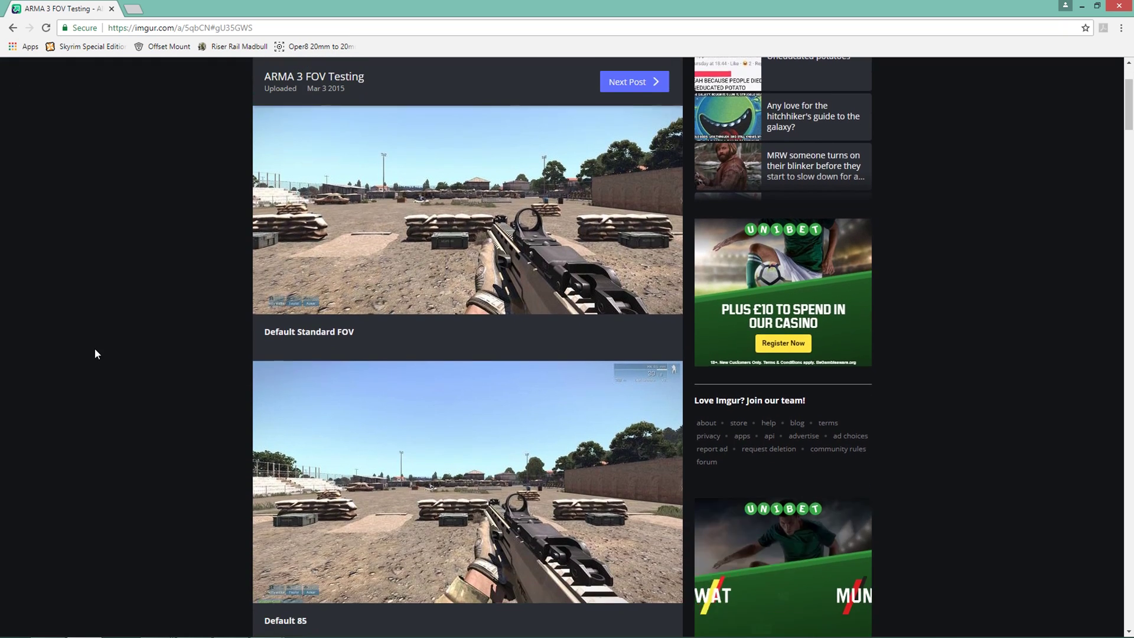
pyautogui.scroll(-13, 95, 351)
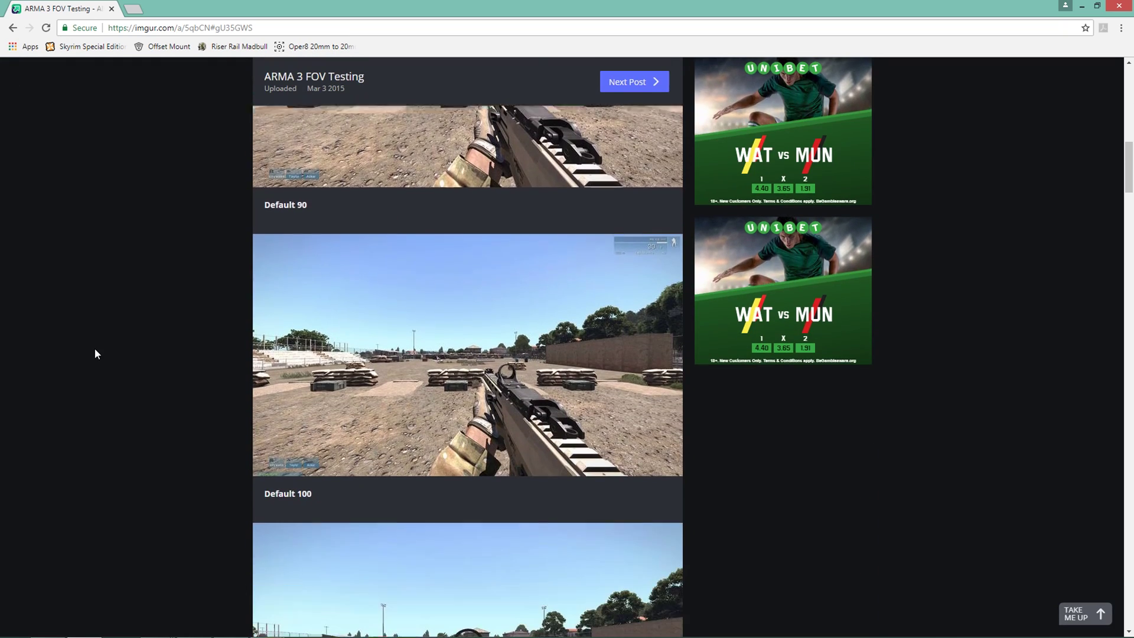
pyautogui.scroll(-4, 95, 350)
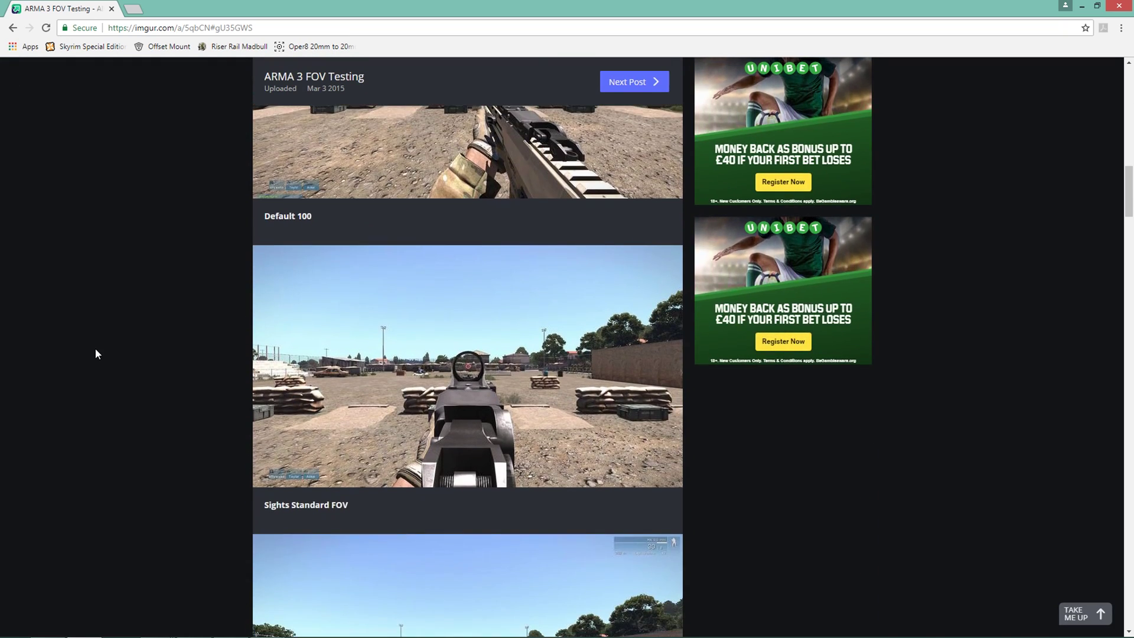
pyautogui.scroll(-1, 97, 354)
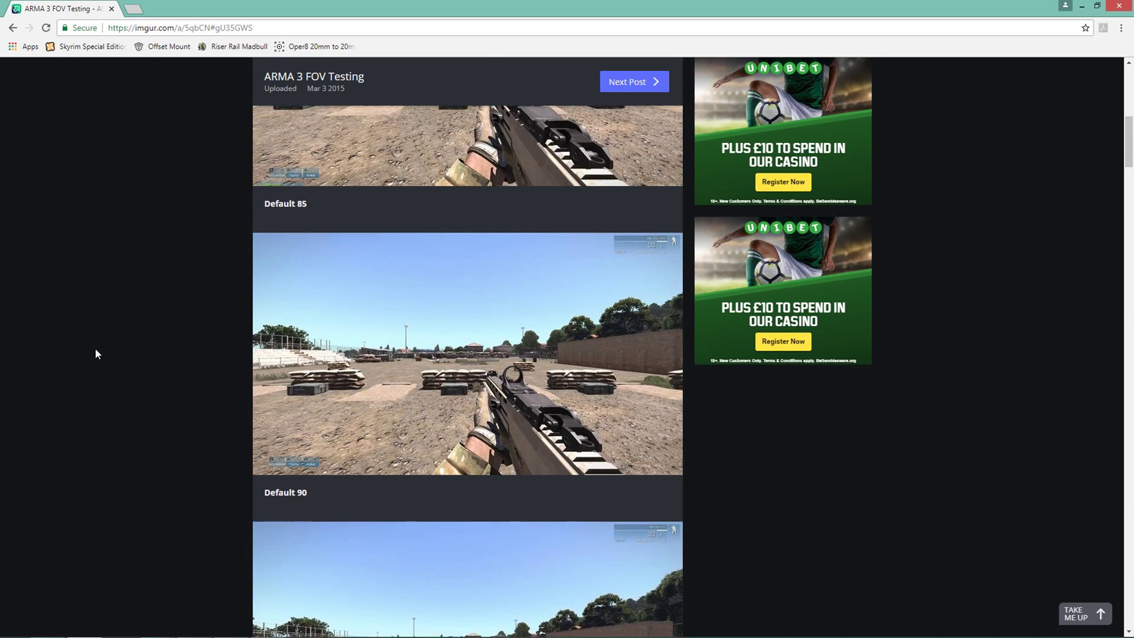
pyautogui.scroll(-4, 96, 353)
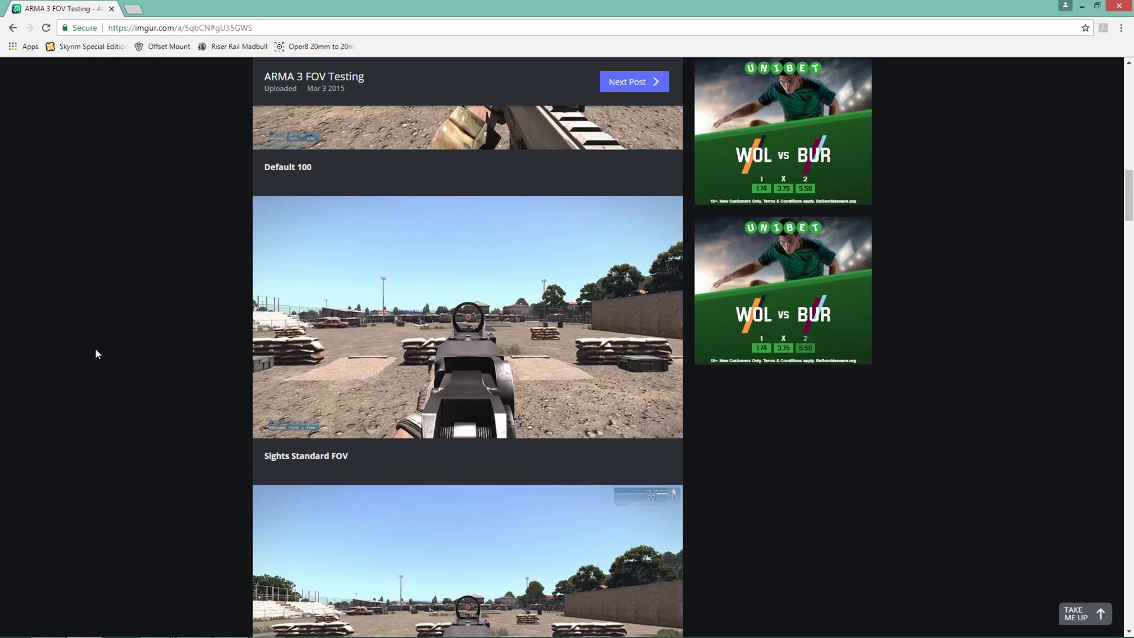
pyautogui.scroll(-17, 97, 354)
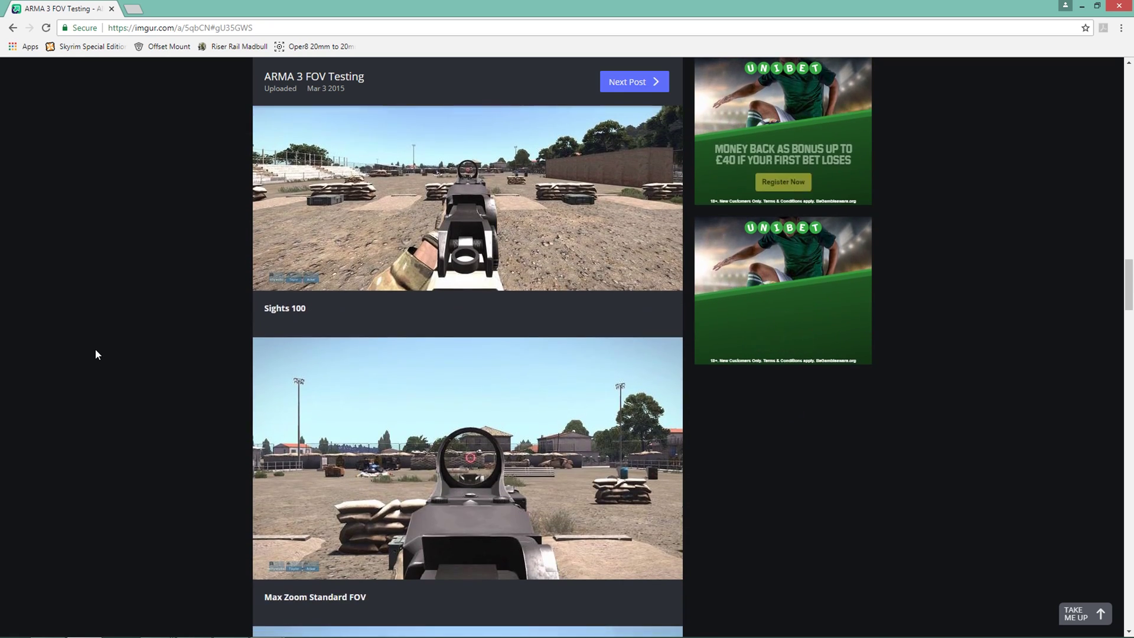
pyautogui.scroll(-15, 97, 353)
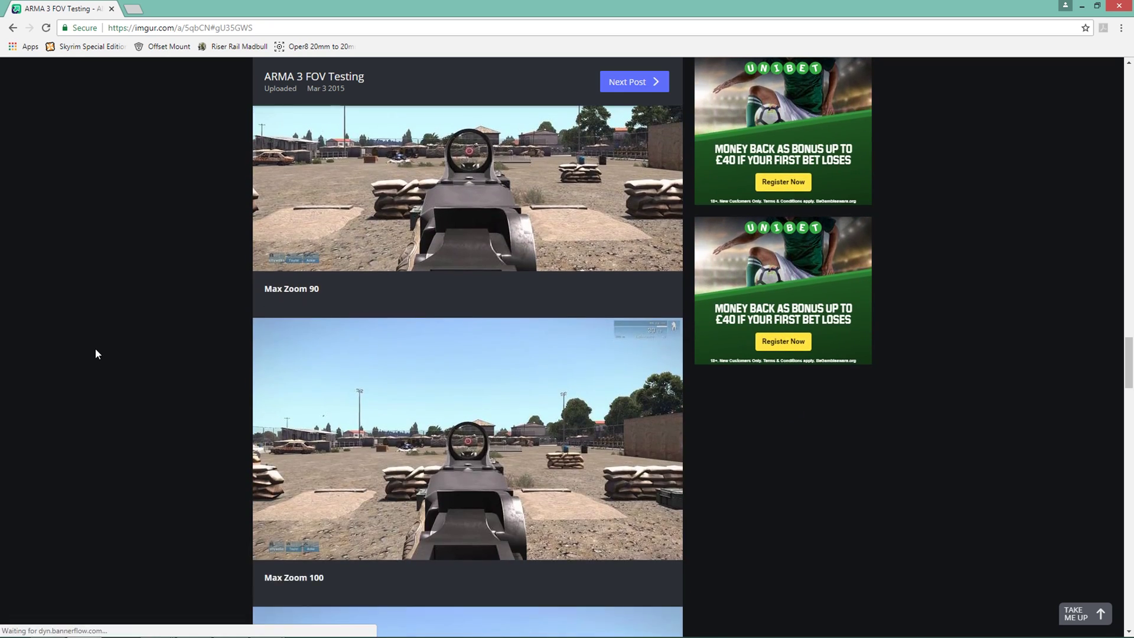
pyautogui.scroll(-14, 97, 353)
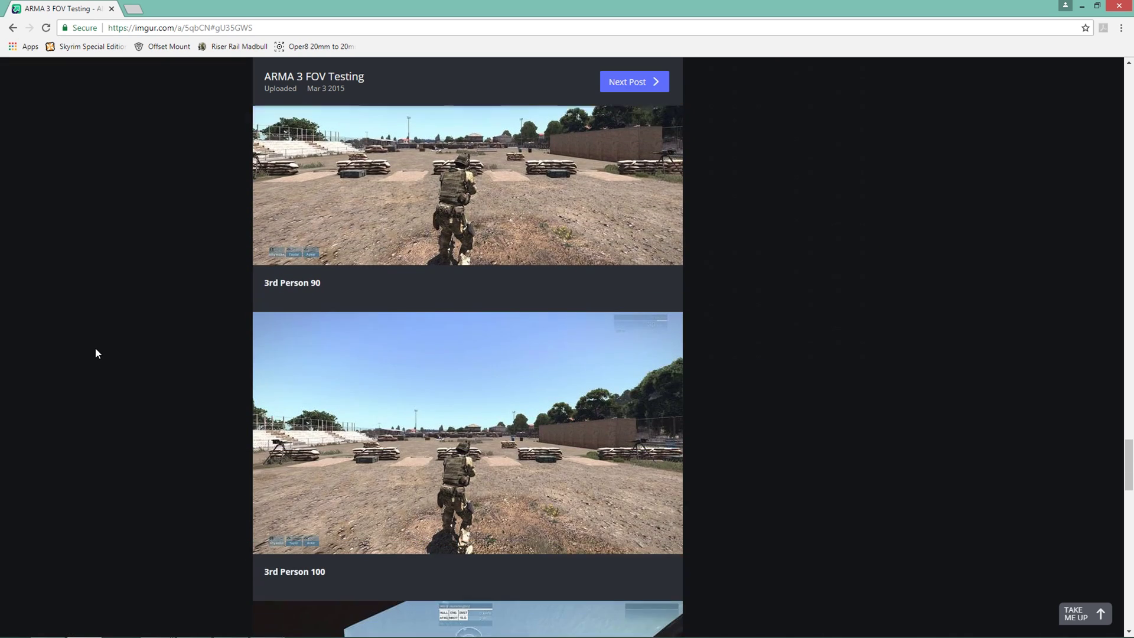
pyautogui.scroll(-10, 97, 354)
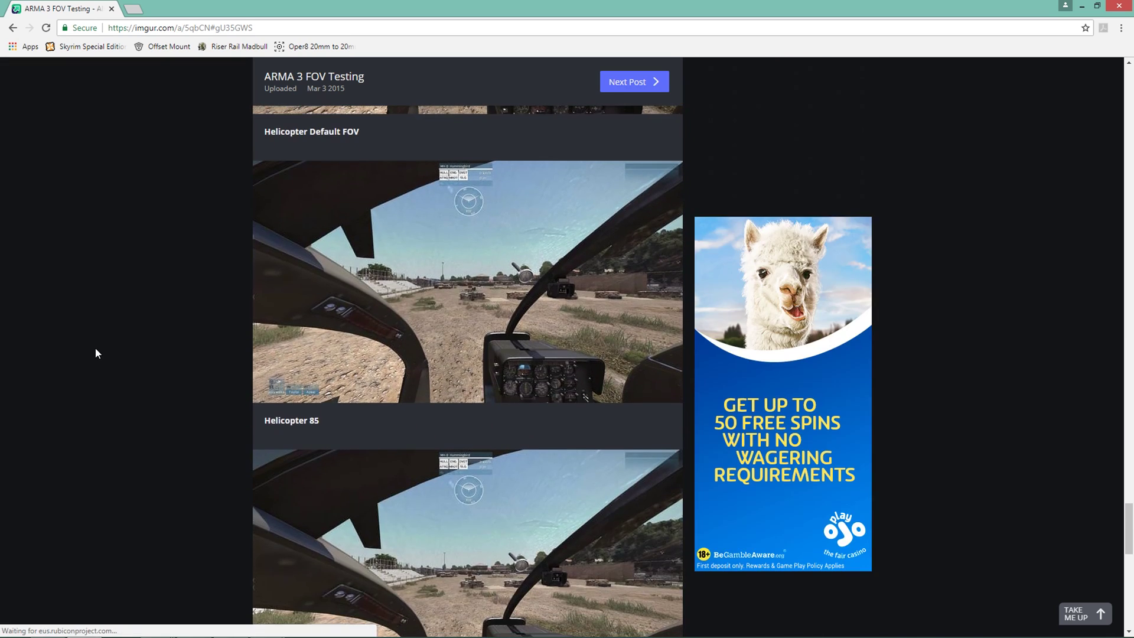
pyautogui.scroll(-6, 97, 353)
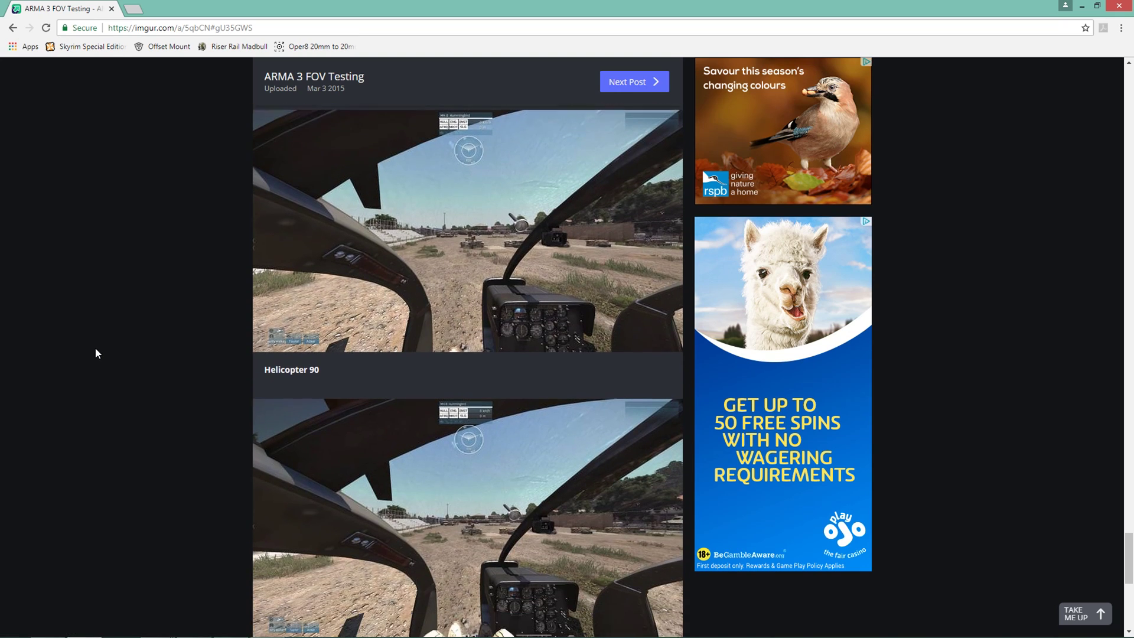
pyautogui.scroll(-7, 97, 353)
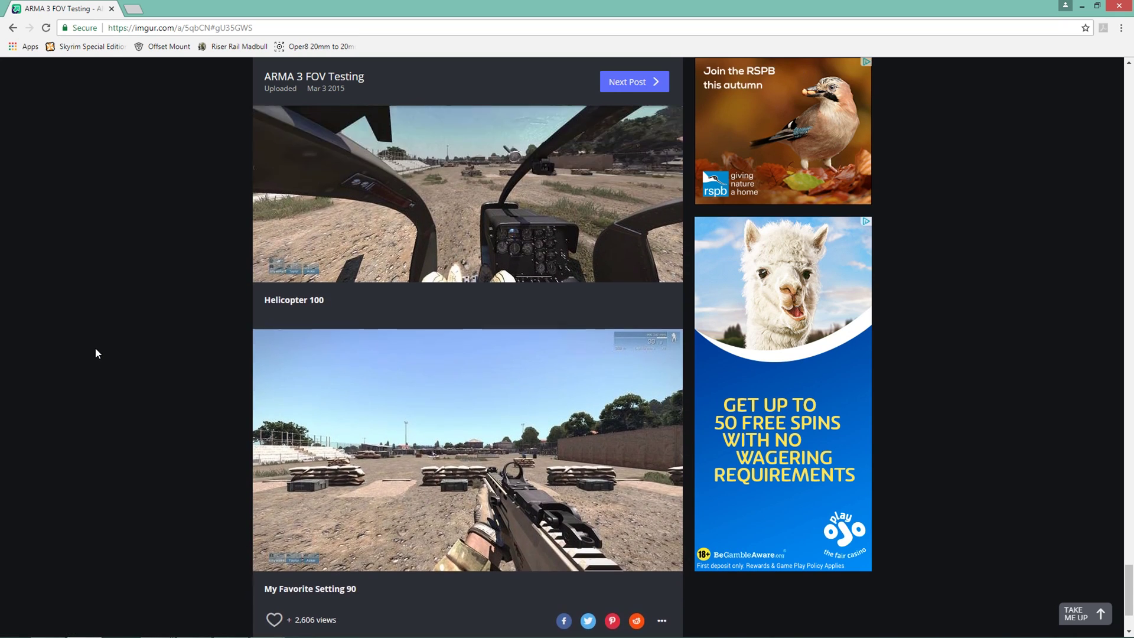
# Scroll back up to the 3rd Person 90 and 3rd Person 100 comparison shots.
pyautogui.scroll(4, 97, 353)
pyautogui.scroll(6, 98, 232)
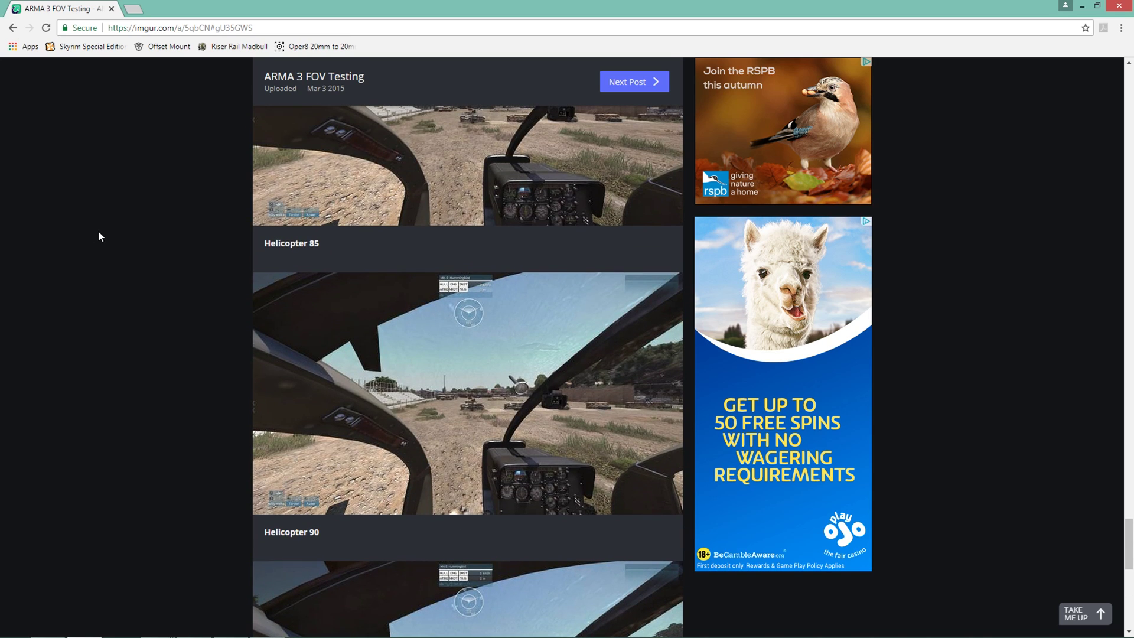
pyautogui.scroll(1, 115, 231)
pyautogui.scroll(2, 115, 230)
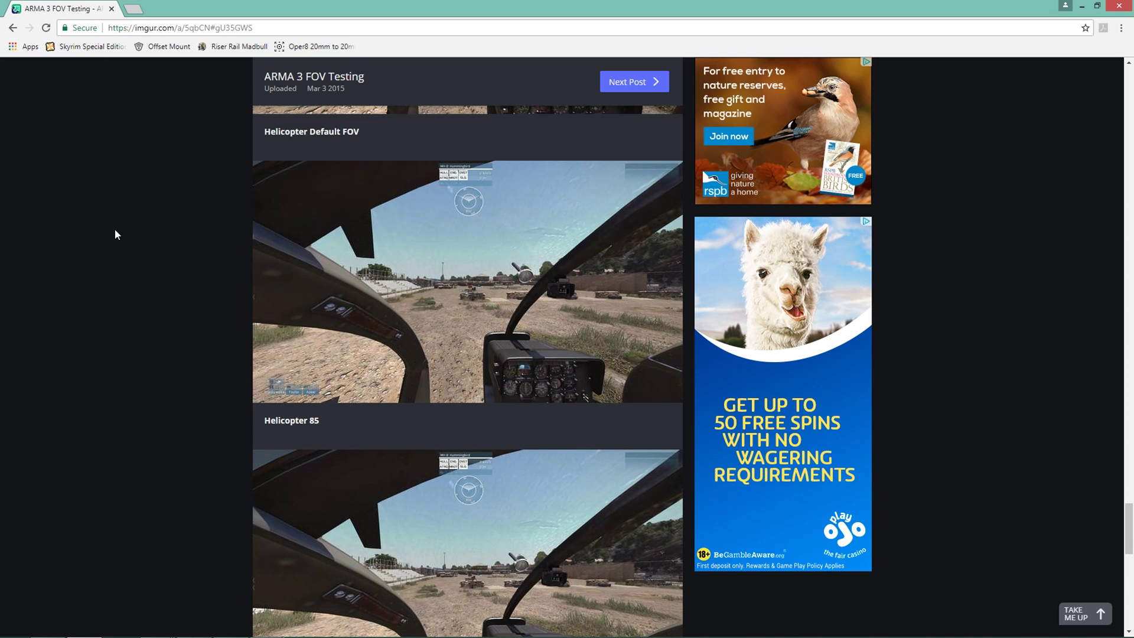
pyautogui.scroll(4, 116, 231)
pyautogui.scroll(3, 115, 234)
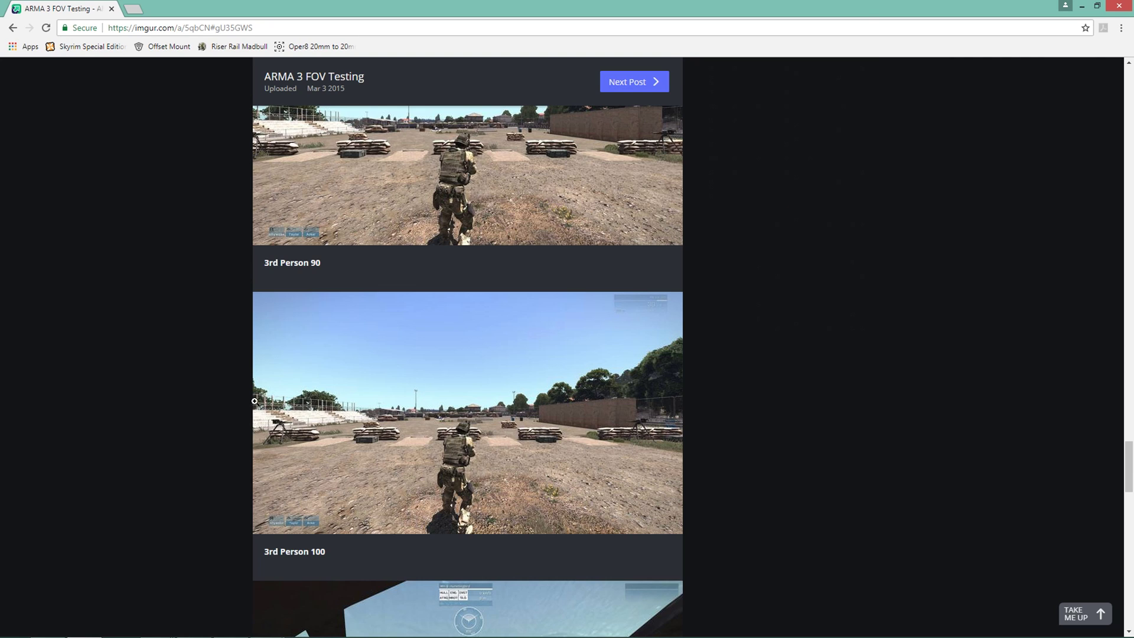
pyautogui.click(326, 424)
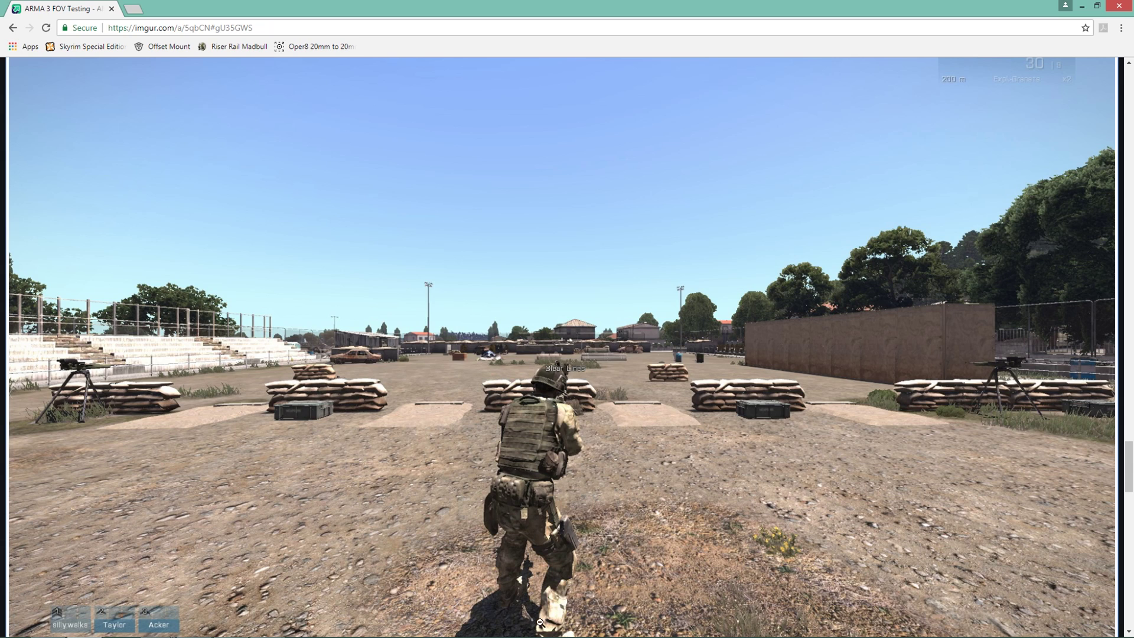
pyautogui.click(534, 603)
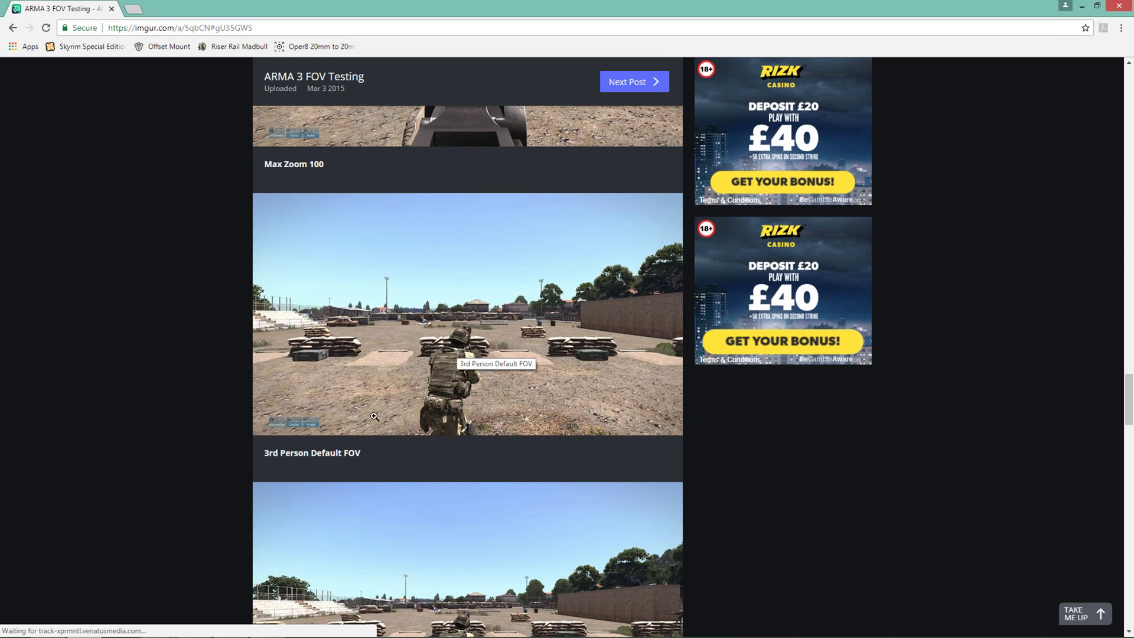
# Scroll through the remaining FOV comparison shots and back to the album top.
pyautogui.scroll(-5, 375, 416)
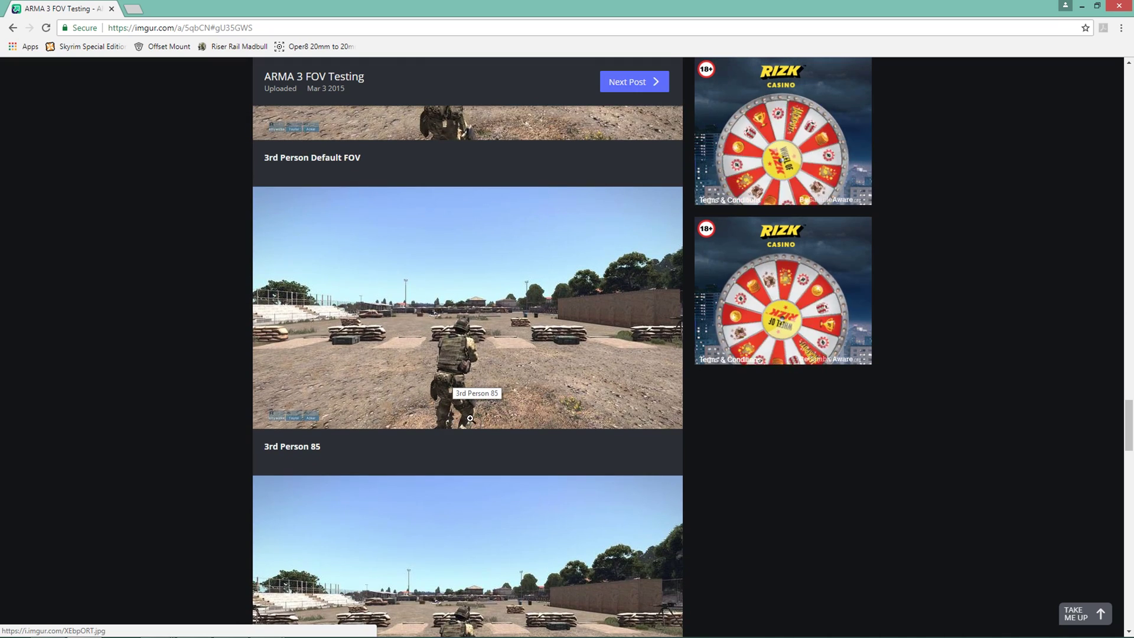
pyautogui.scroll(10, 397, 426)
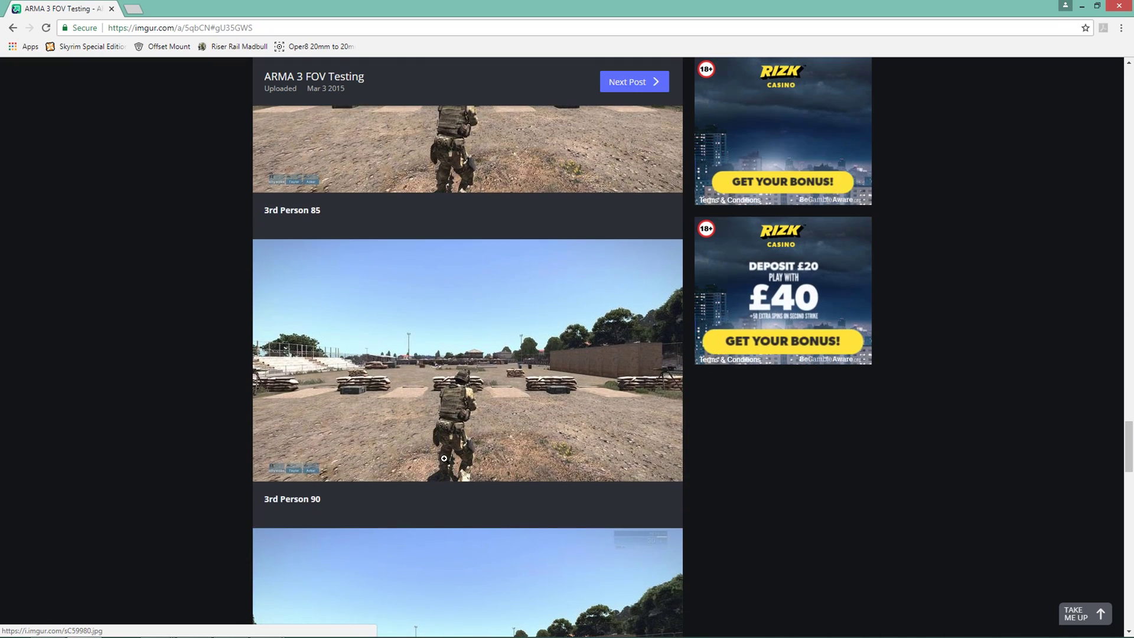
pyautogui.scroll(15, 446, 463)
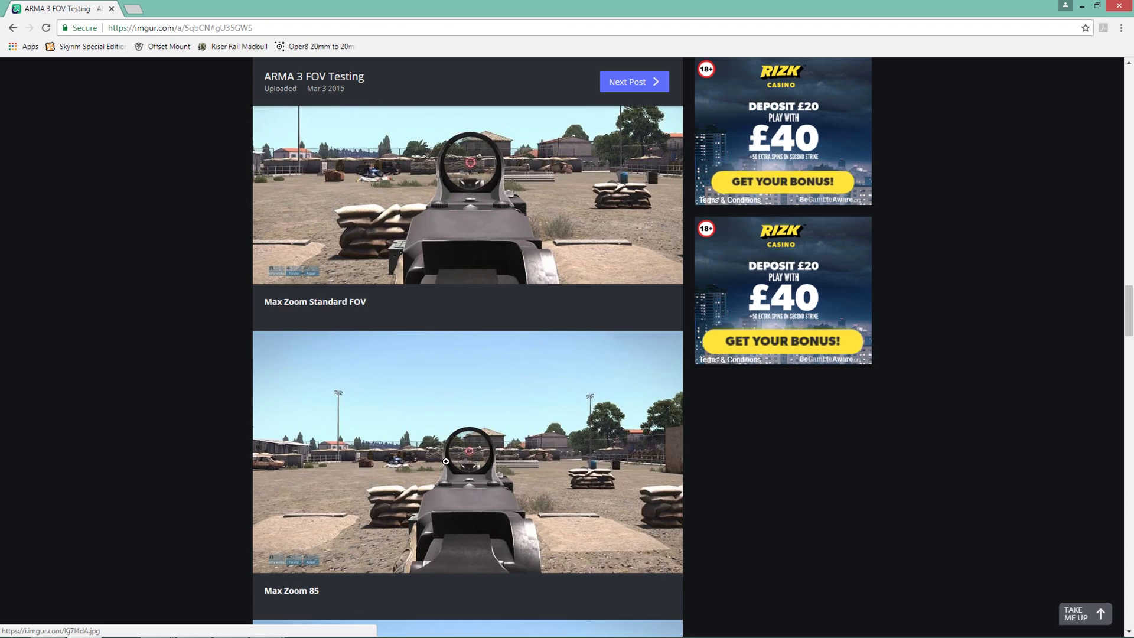
pyautogui.scroll(-1, 457, 439)
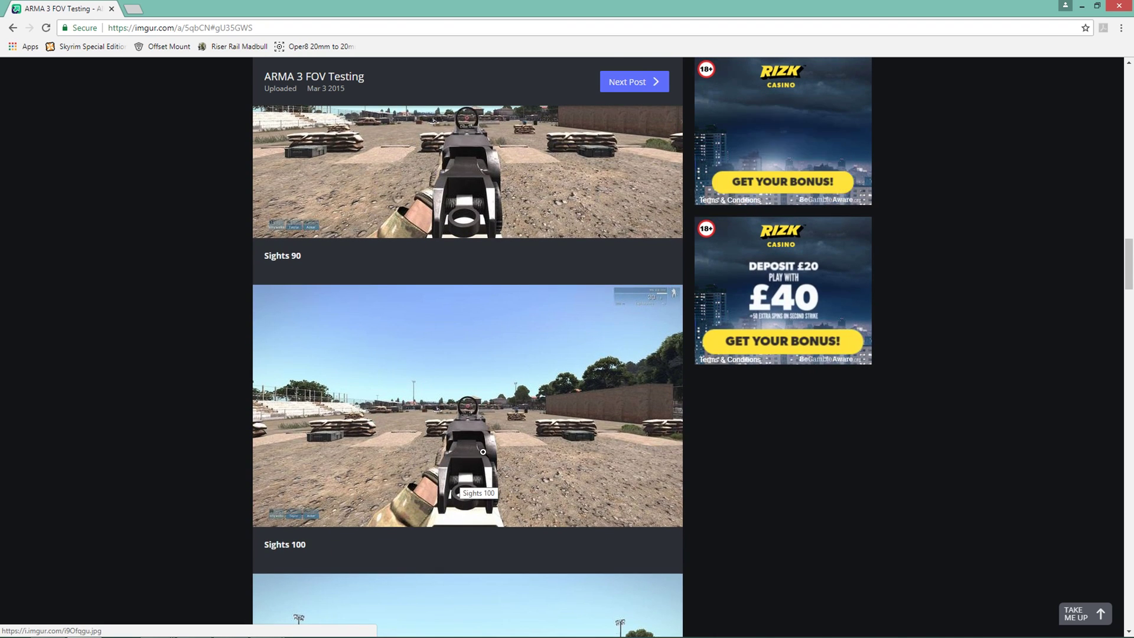
pyautogui.scroll(3, 484, 414)
pyautogui.scroll(10, 477, 401)
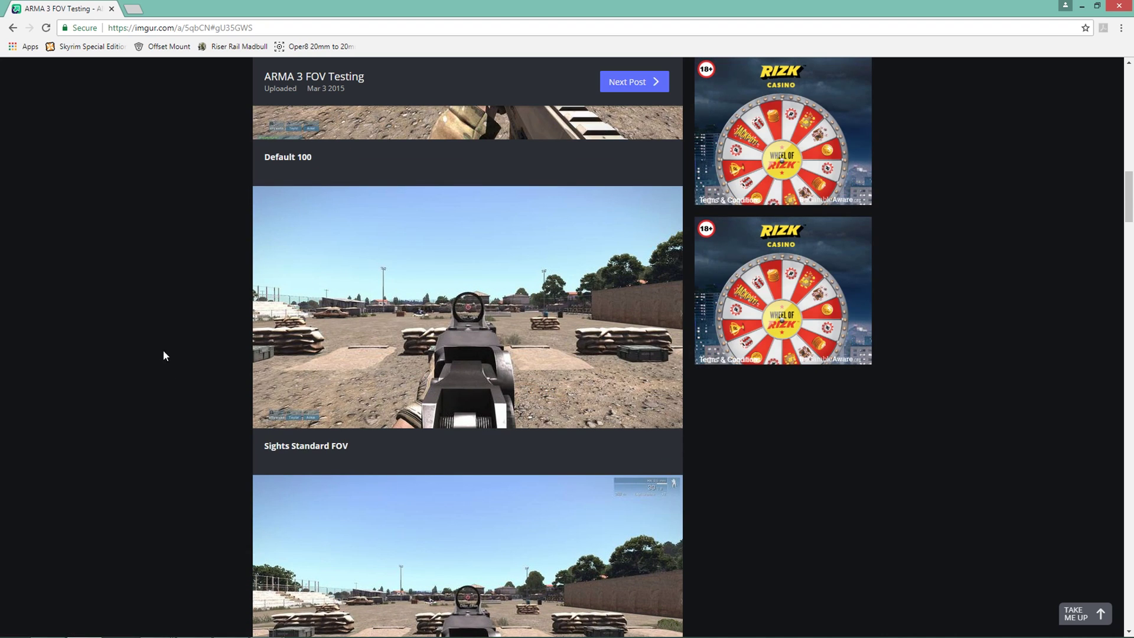
pyautogui.scroll(-9, 118, 355)
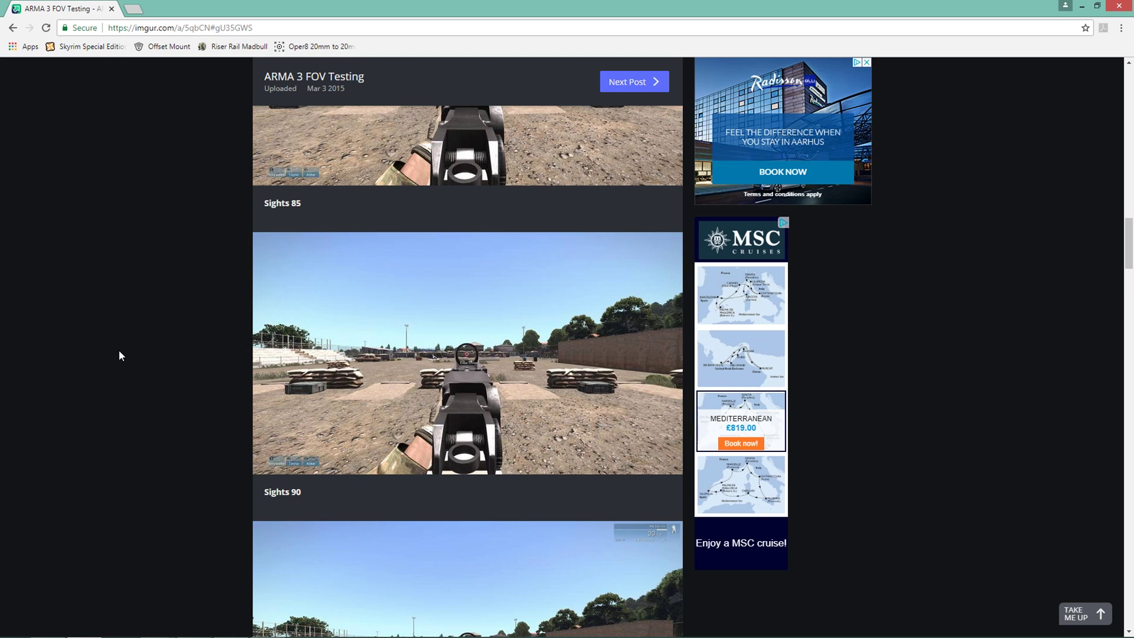
pyautogui.scroll(5, 118, 351)
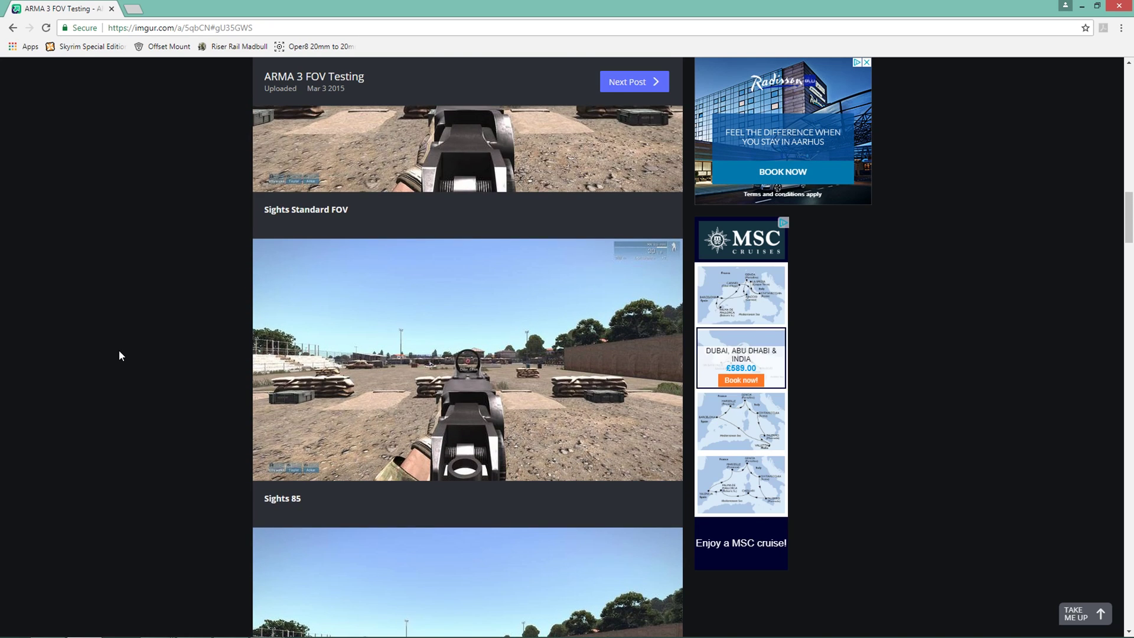
pyautogui.scroll(5, 119, 354)
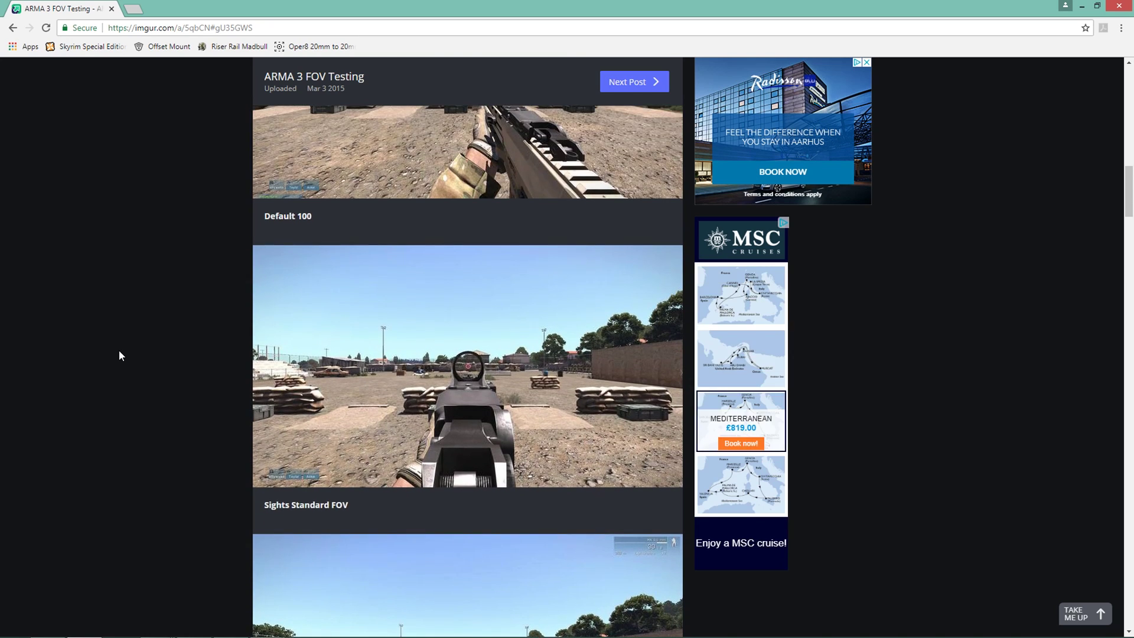
pyautogui.scroll(5, 118, 355)
pyautogui.scroll(8, 119, 355)
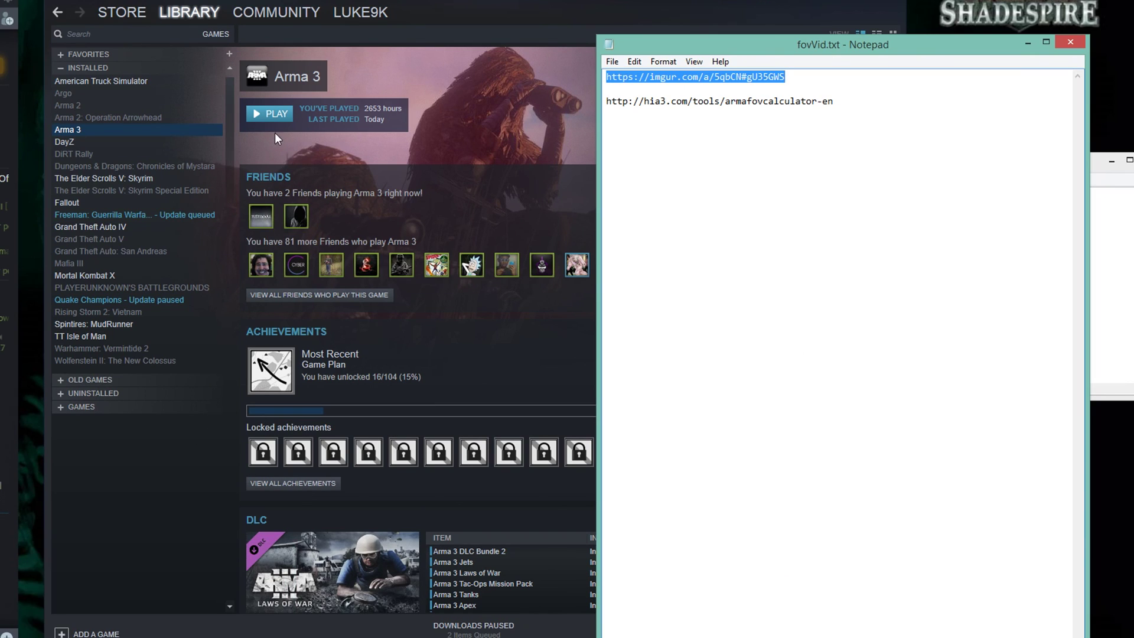
# Launch Arma 3 from the Steam library and bring up Options > Video.
pyautogui.click(283, 113)
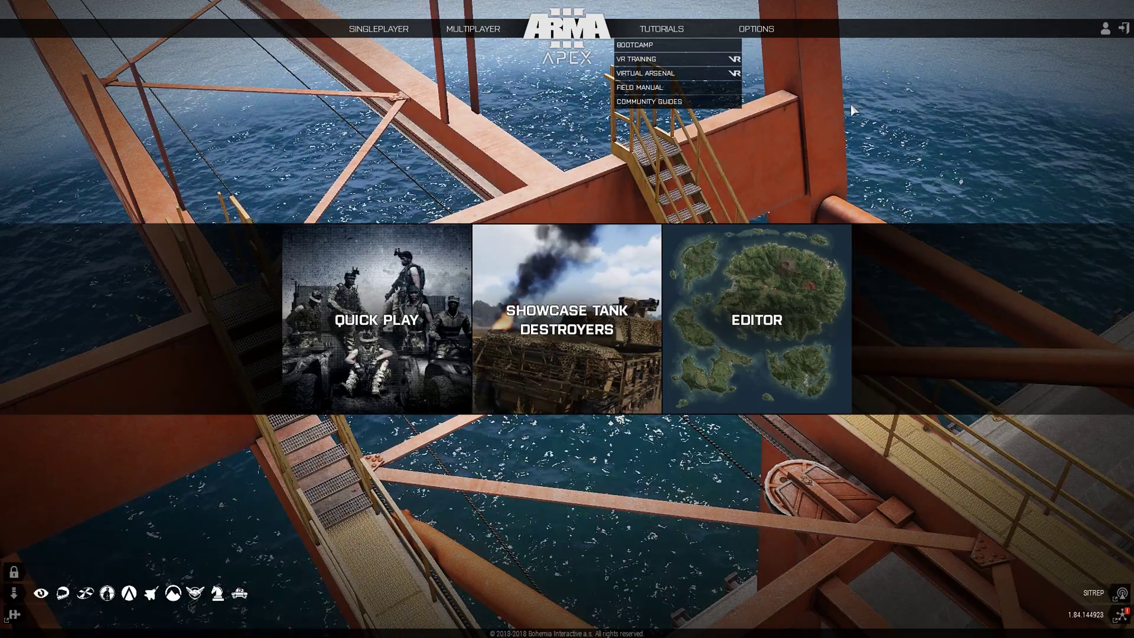
pyautogui.moveTo(757, 28)
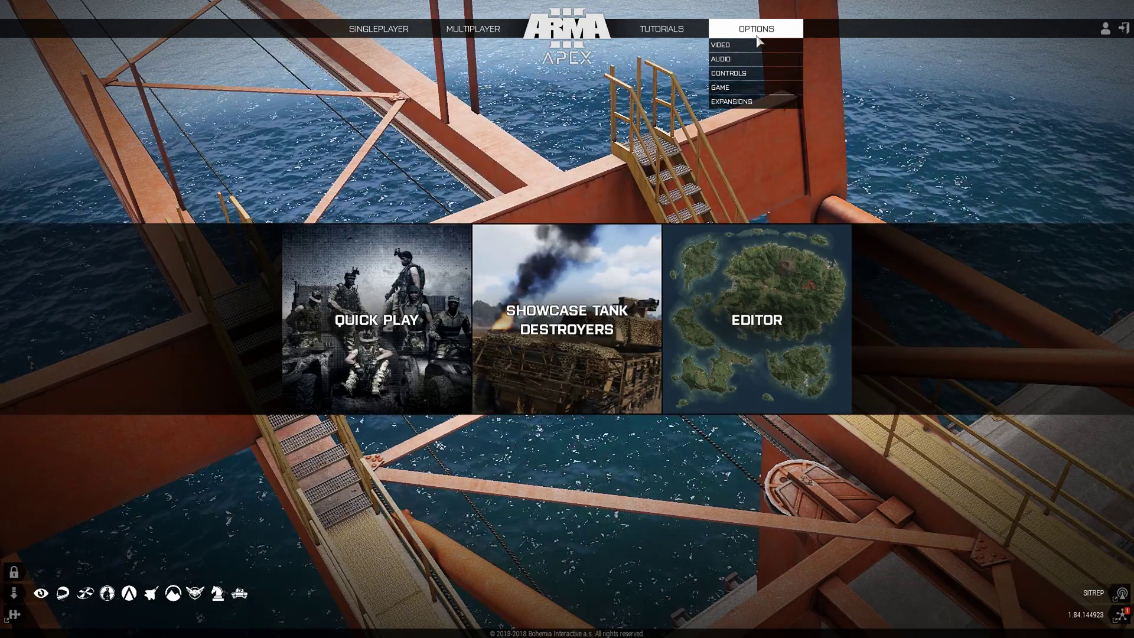
pyautogui.click(751, 45)
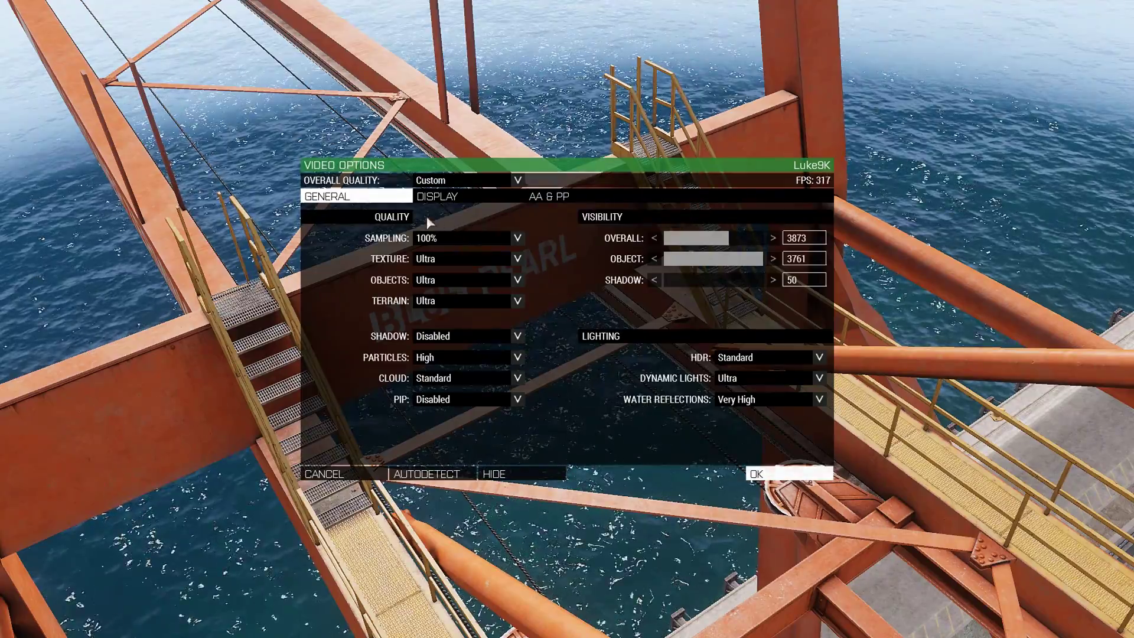
# Verify the Display tab's Aspect Ratio reads Custom, then cancel back to the main menu.
pyautogui.click(452, 200)
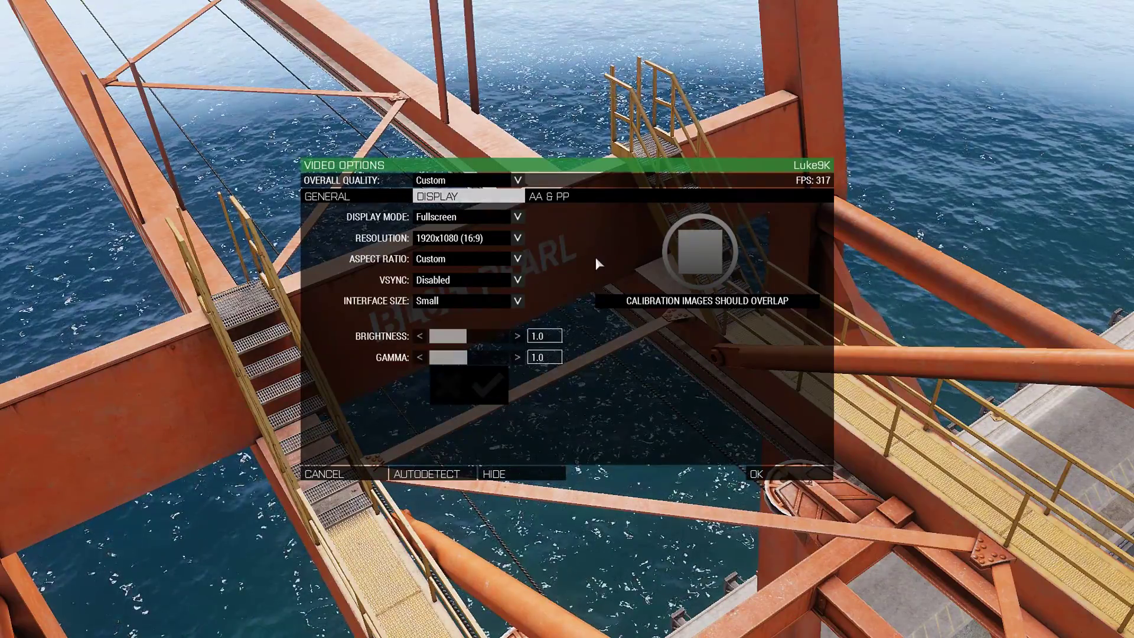
pyautogui.click(349, 476)
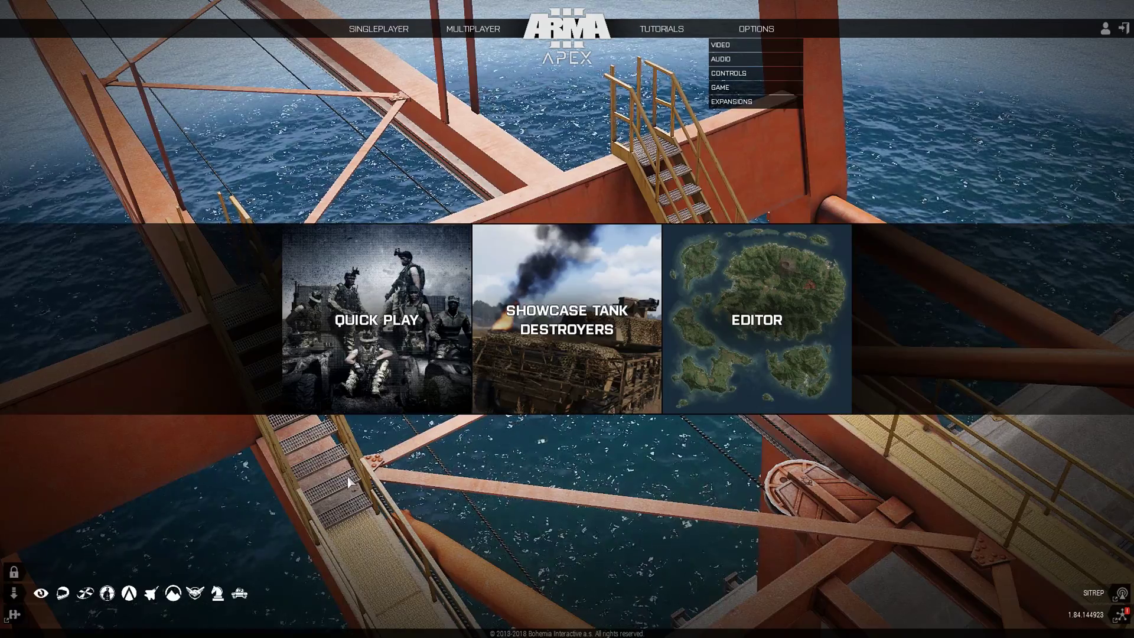